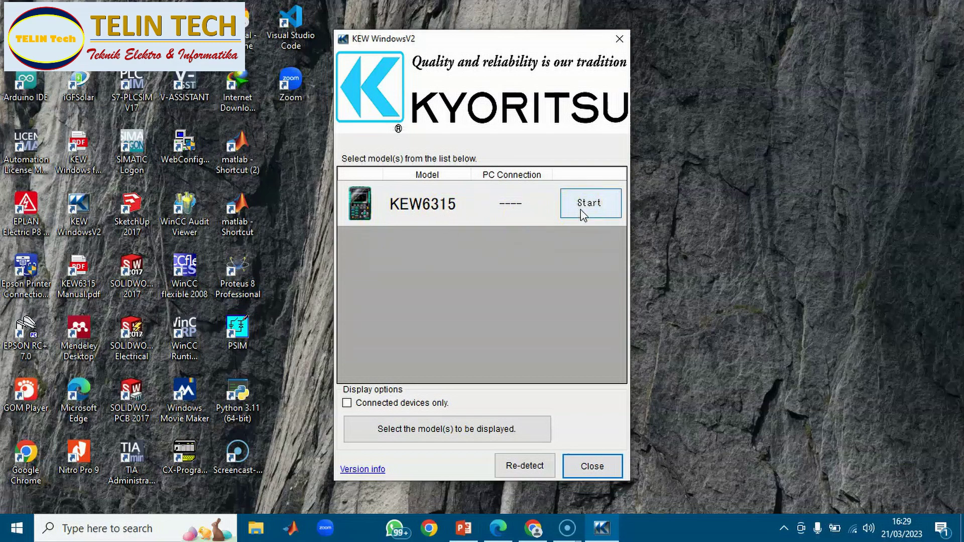
Step: Start the KEW6315 application, dismiss its welcome window and maximize the data management viewer
click(584, 214)
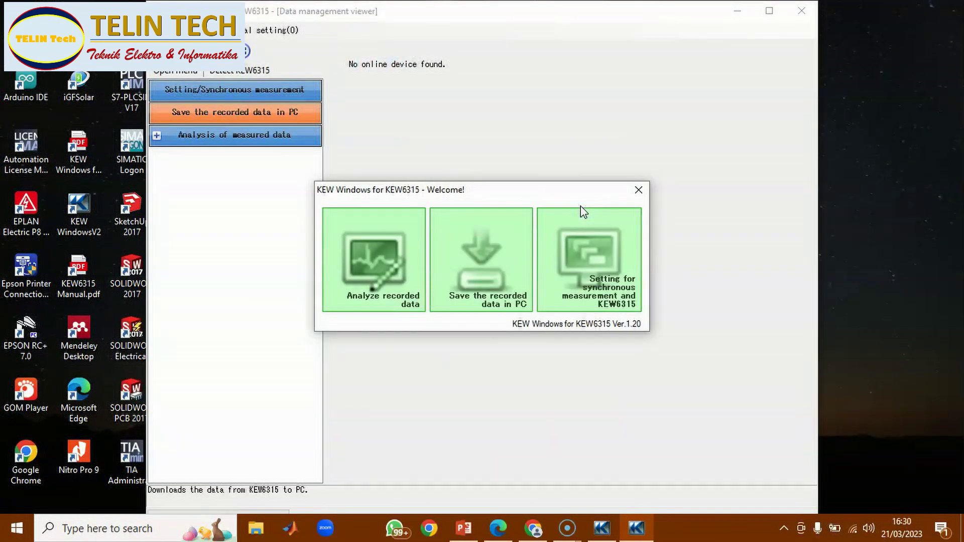
click(638, 191)
click(768, 11)
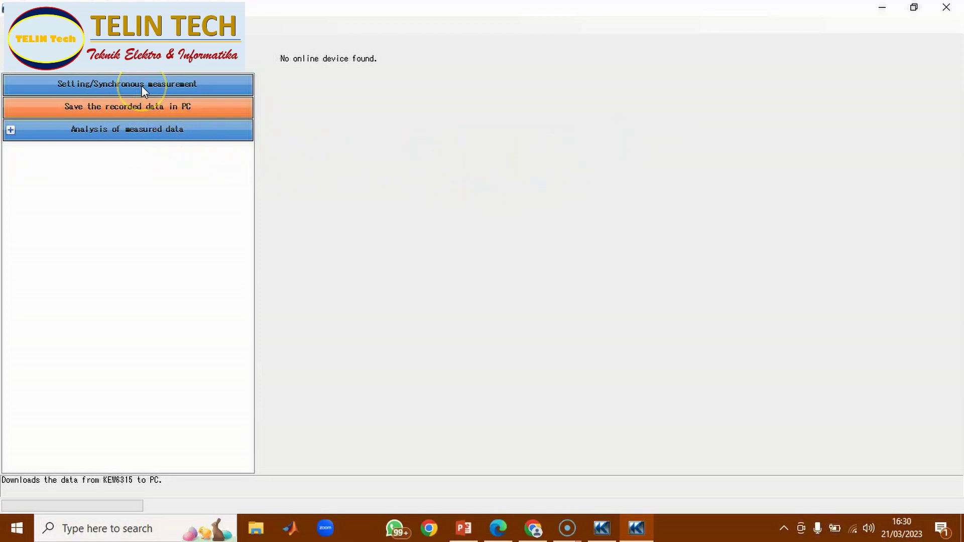
Step: Review the basic, measurement and recording settings for synchronous measurement
click(113, 85)
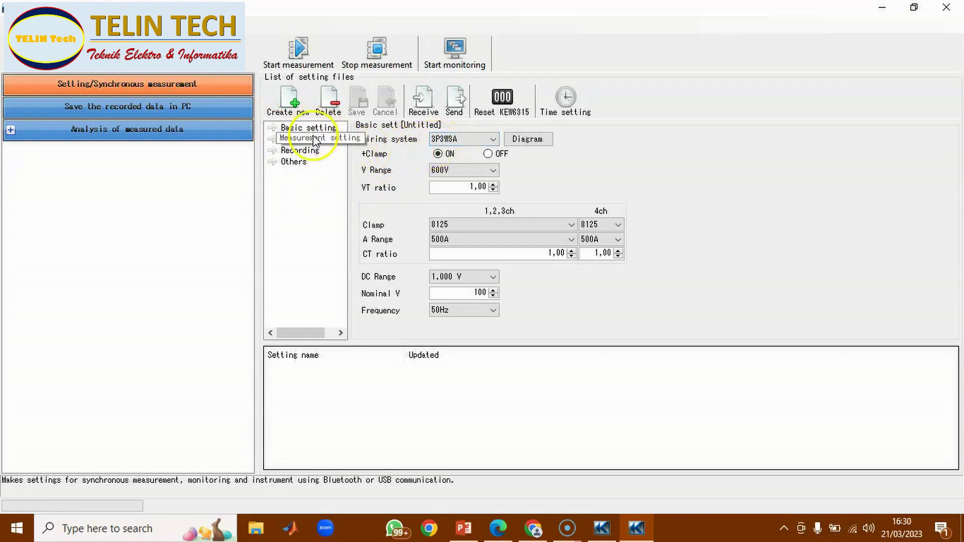
click(298, 129)
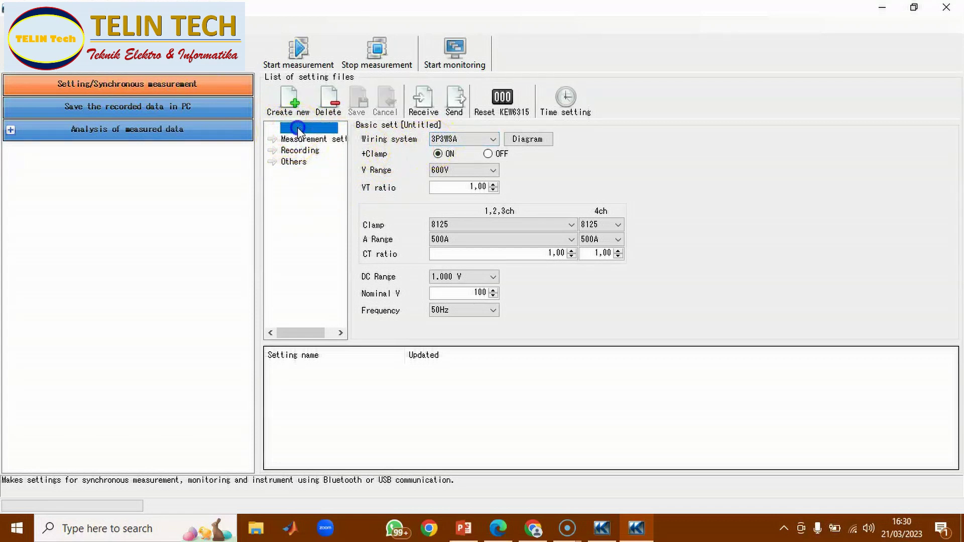
click(301, 139)
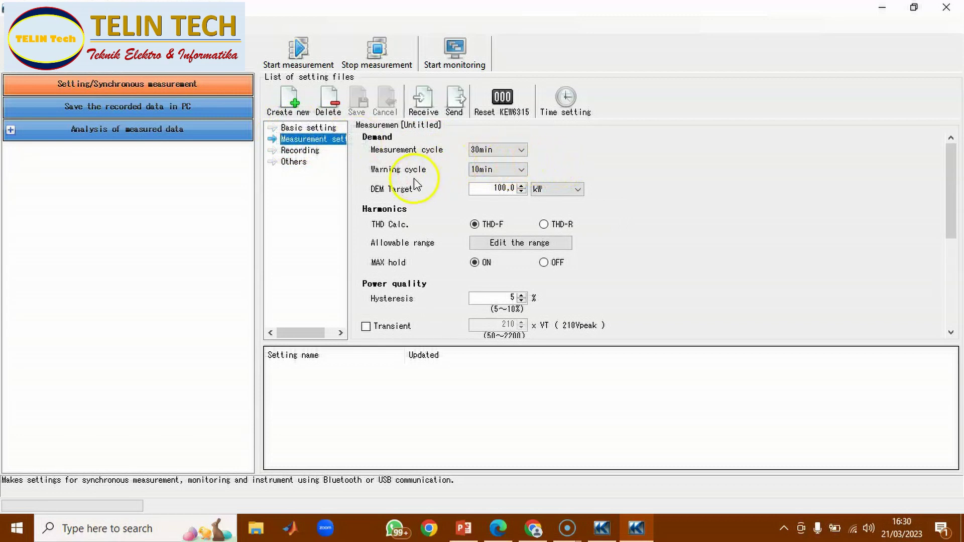
click(300, 150)
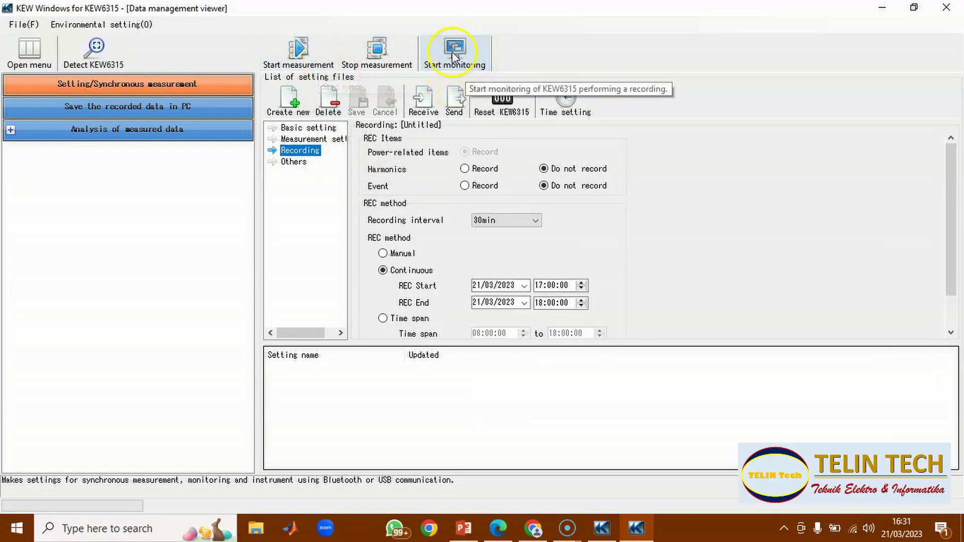
Step: Search for a connected KEW6315 device and expand the analysis of measured data
click(106, 62)
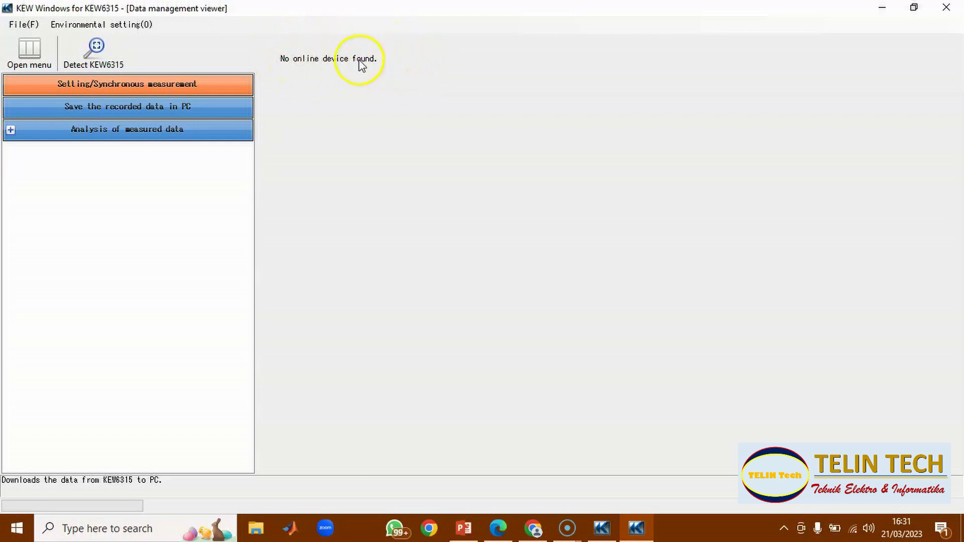
click(10, 131)
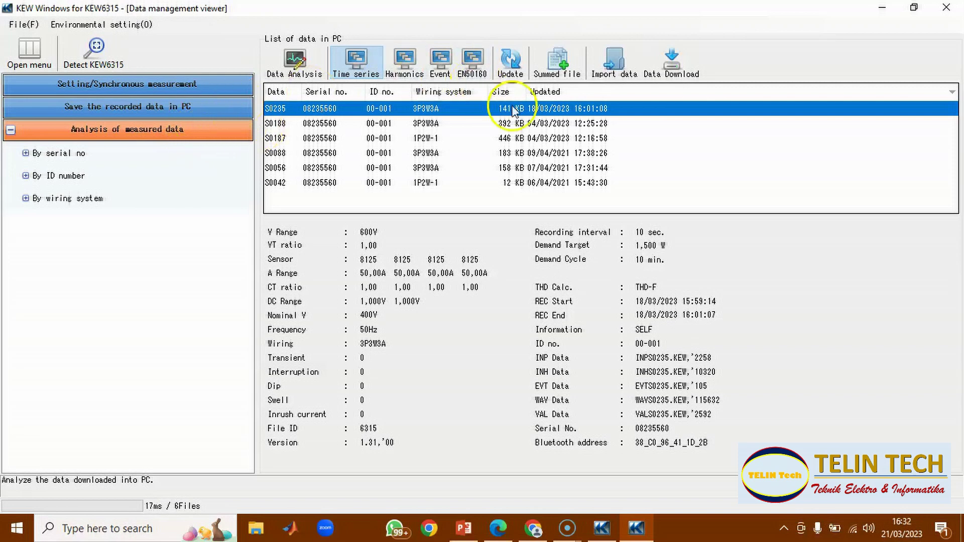
click(629, 73)
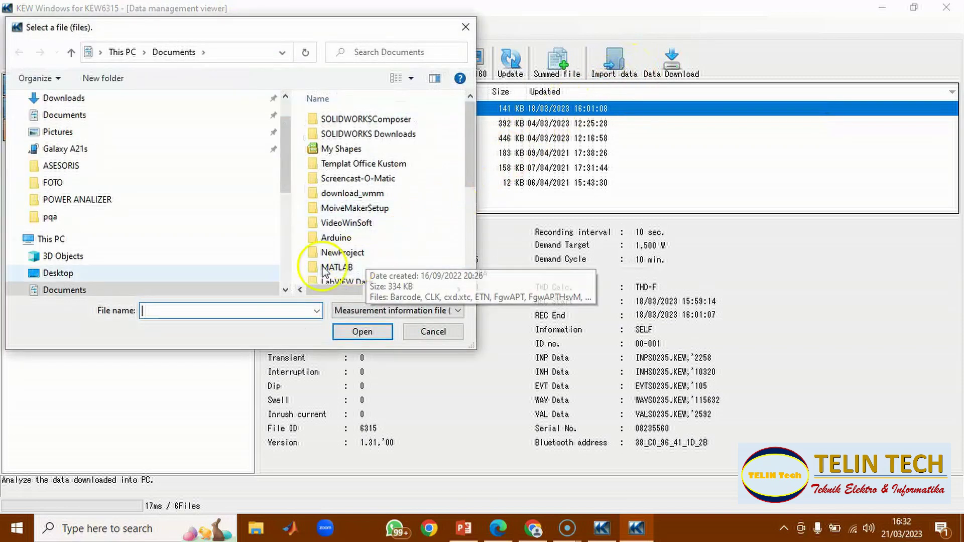
click(435, 332)
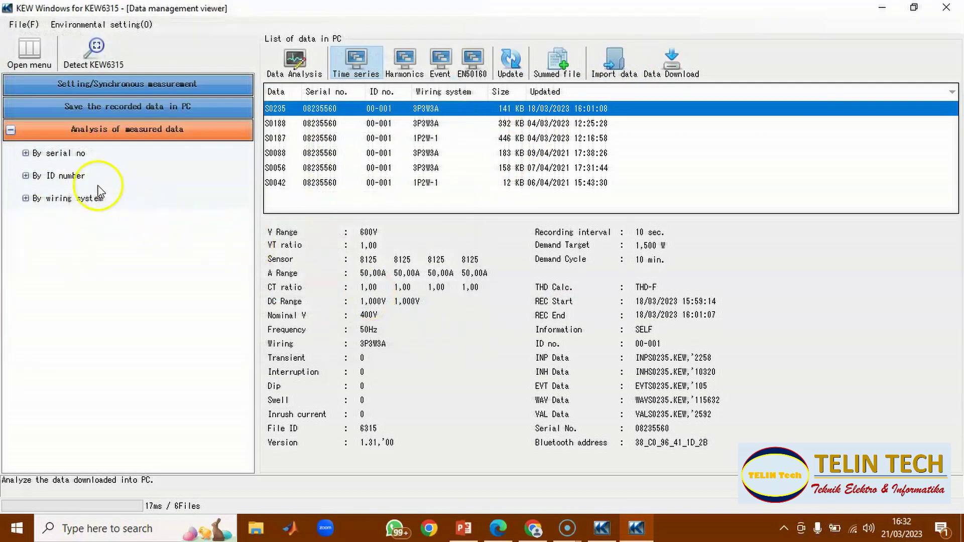
click(29, 54)
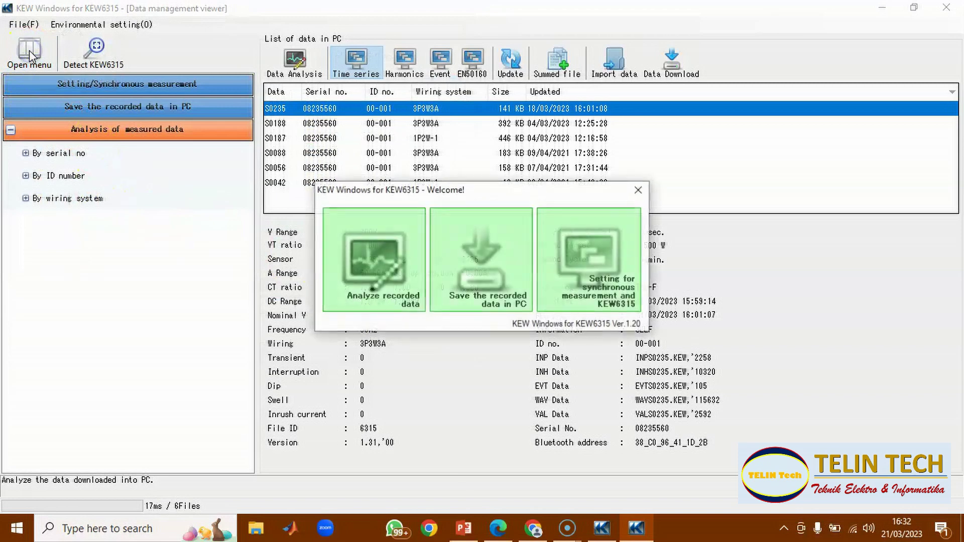
click(380, 297)
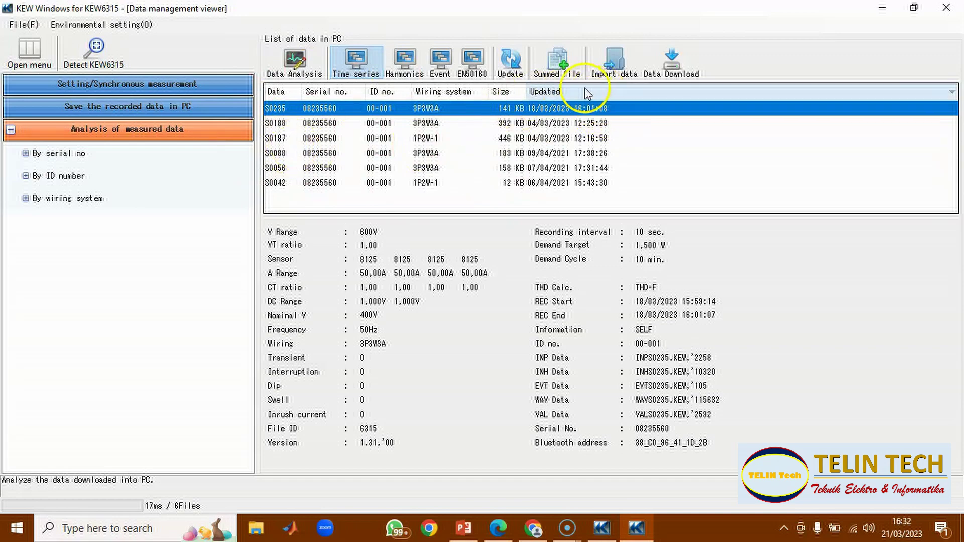
Step: Import the measurement file INIS0235.KEW from the S0235 folder on the AKADEMIK drive
click(613, 74)
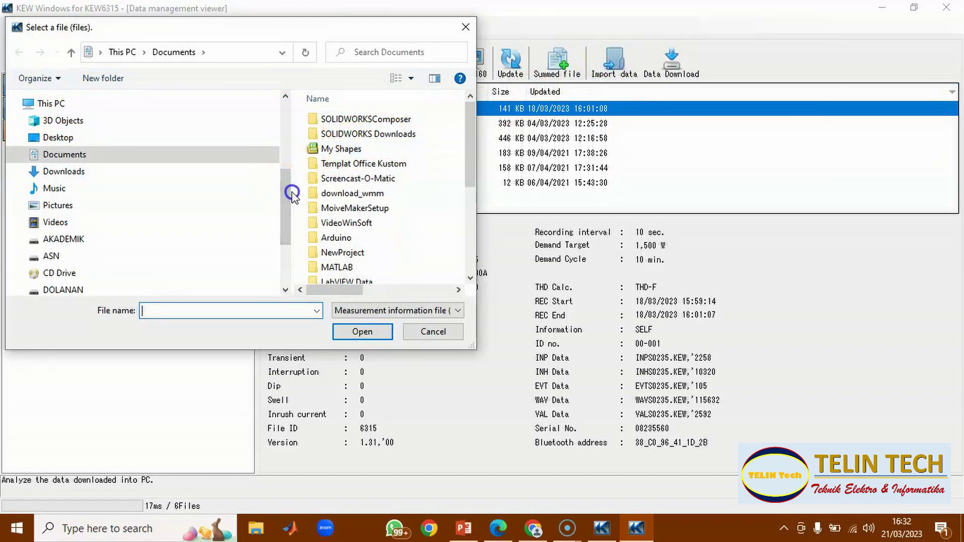
click(75, 241)
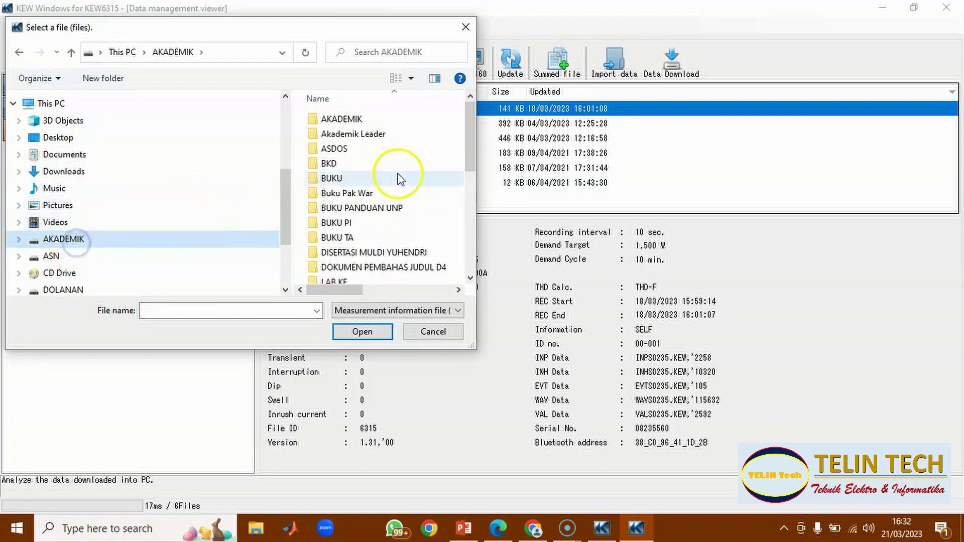
drag(471, 134, 464, 240)
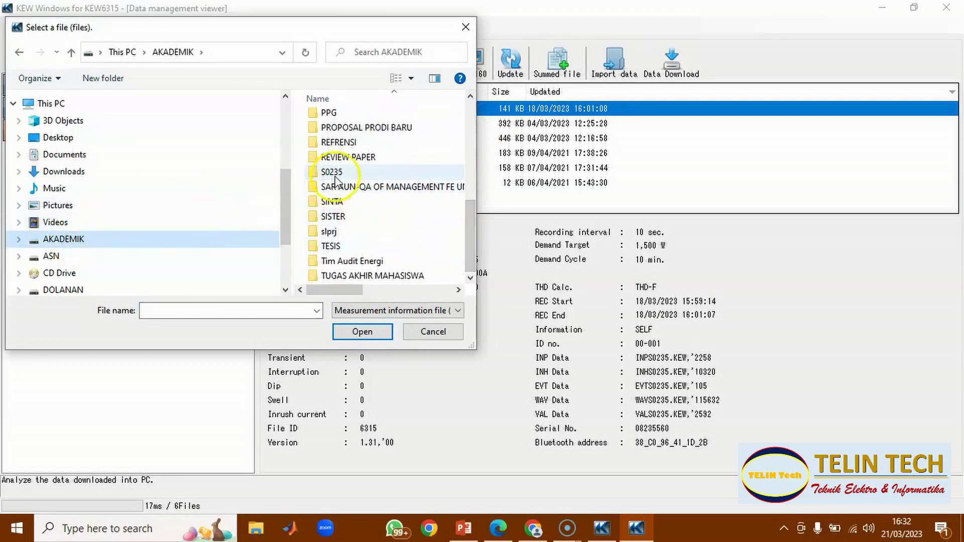
click(334, 172)
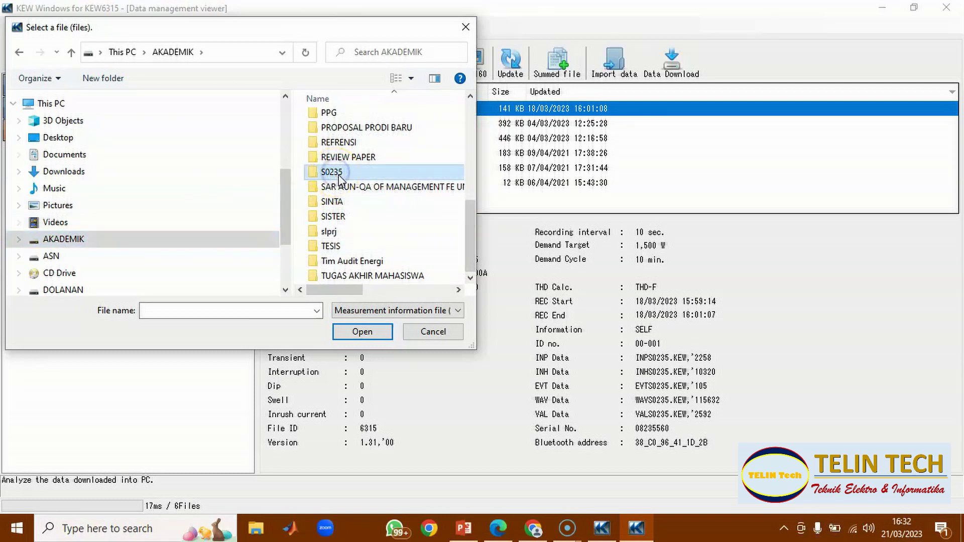
double_click(339, 173)
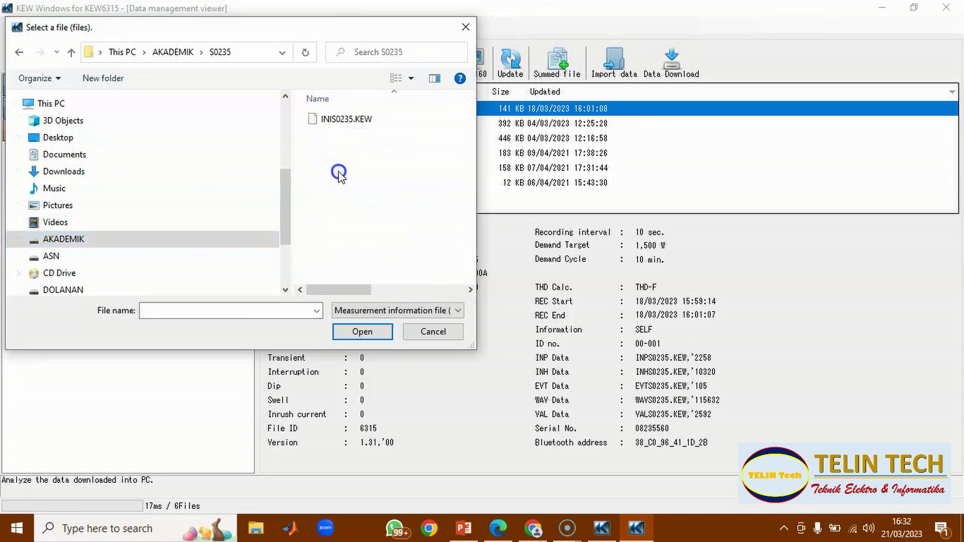
click(349, 121)
click(362, 332)
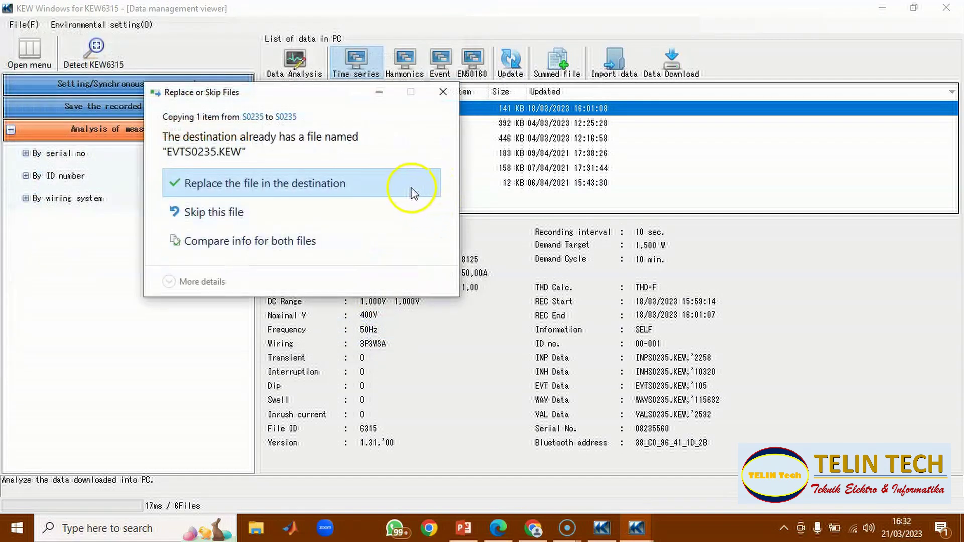
Step: Replace the S0235 measurement files already in the destination with the imported copies
click(277, 190)
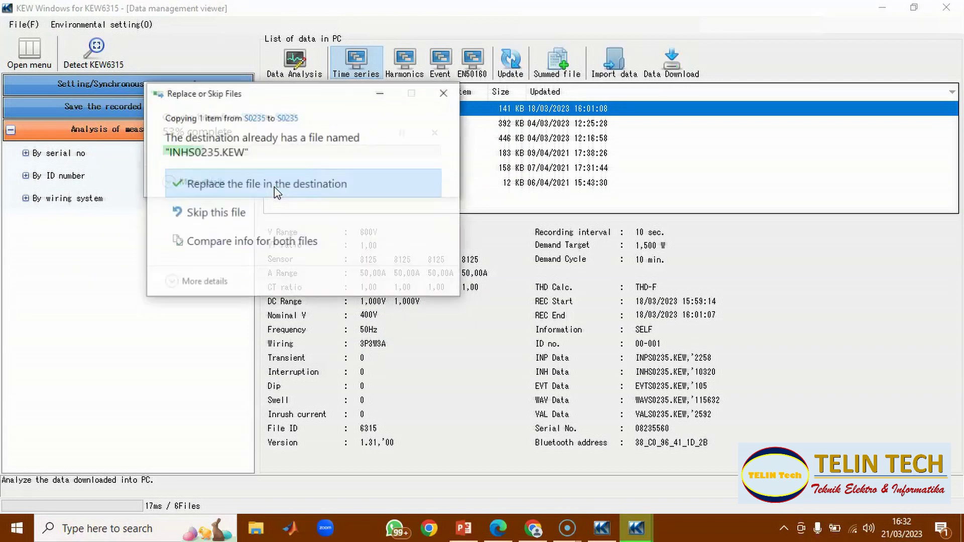
click(276, 191)
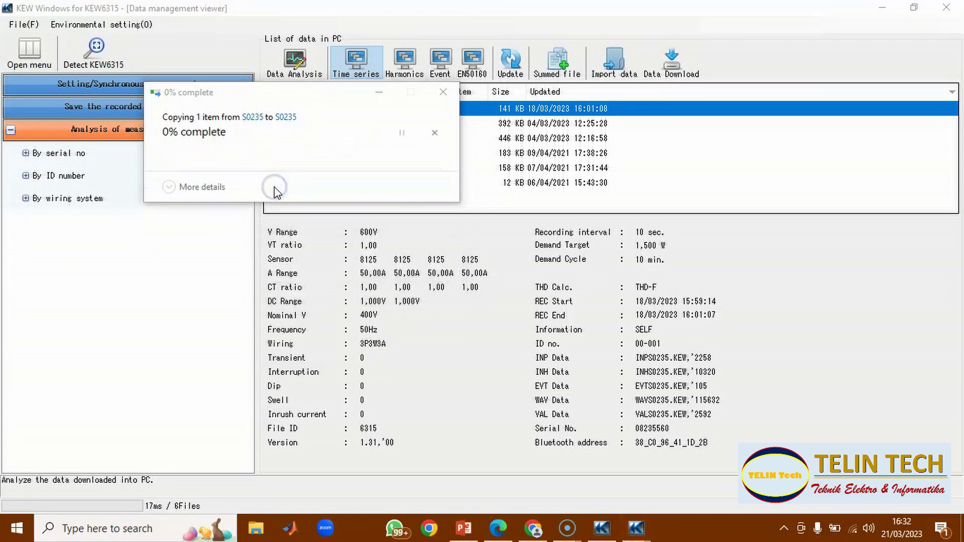
click(285, 171)
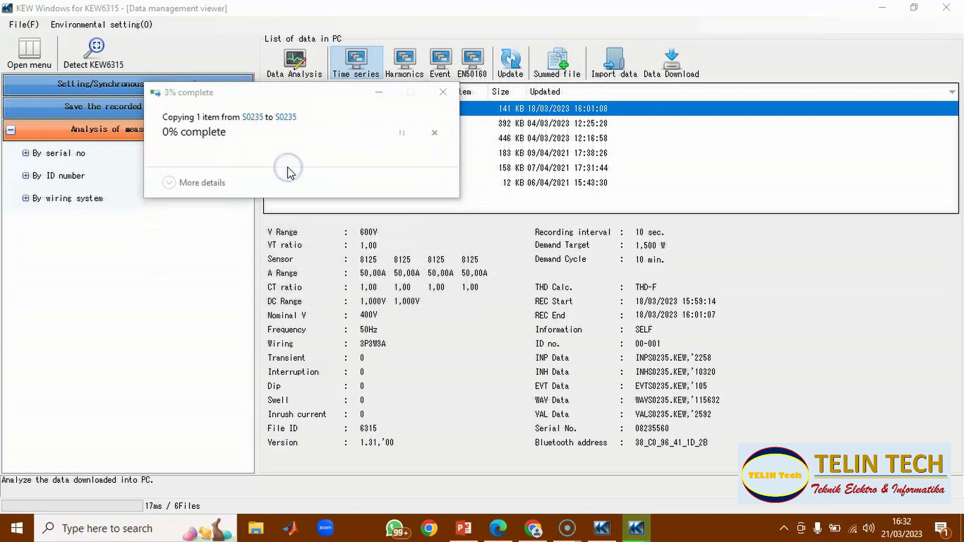
click(280, 183)
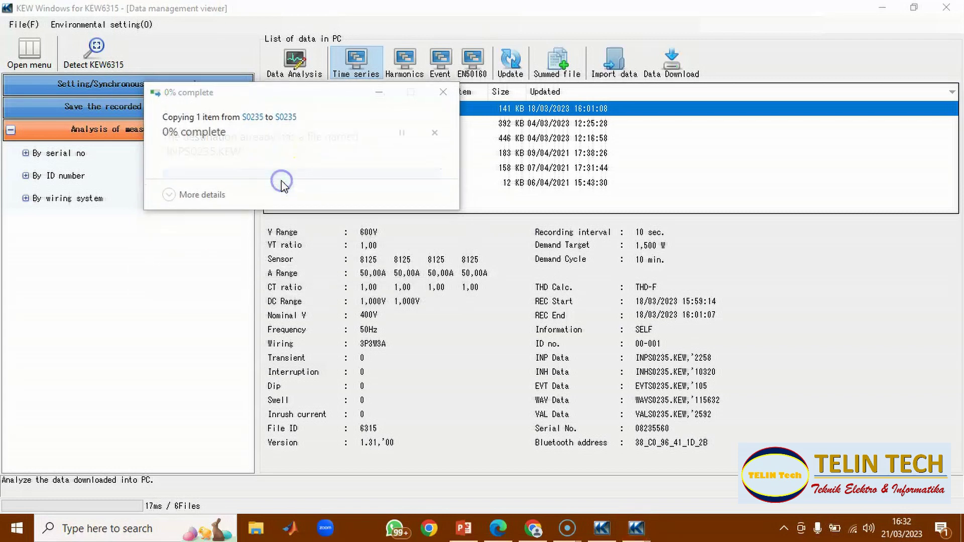
click(282, 184)
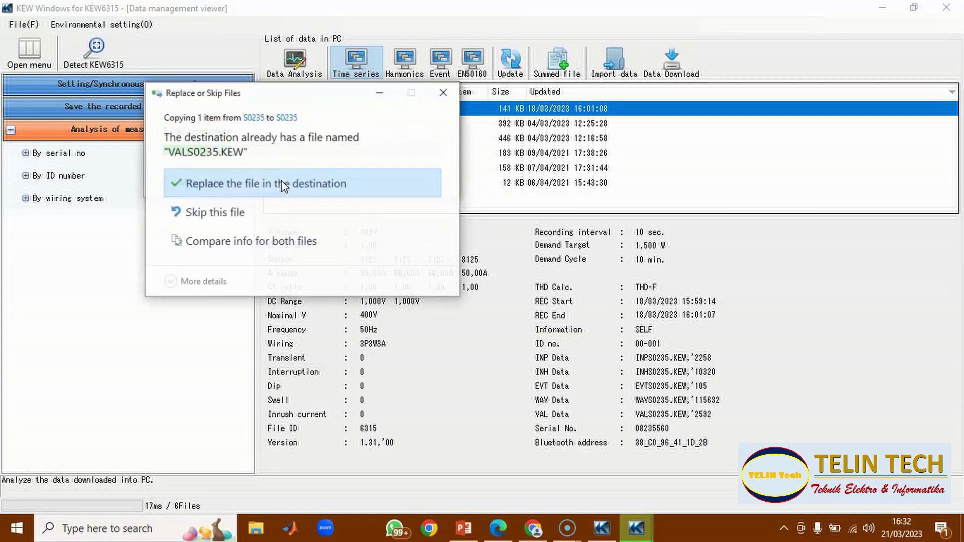
click(282, 183)
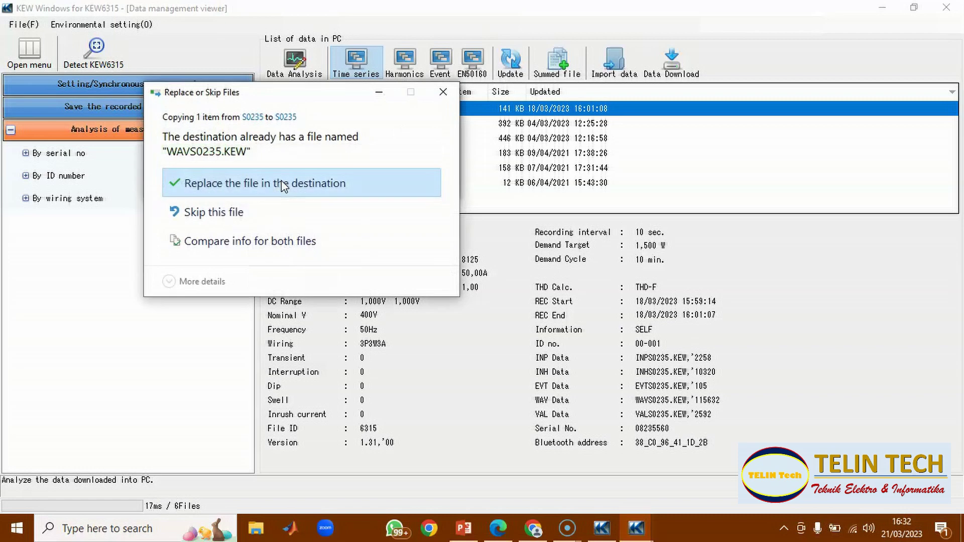
click(281, 182)
click(268, 211)
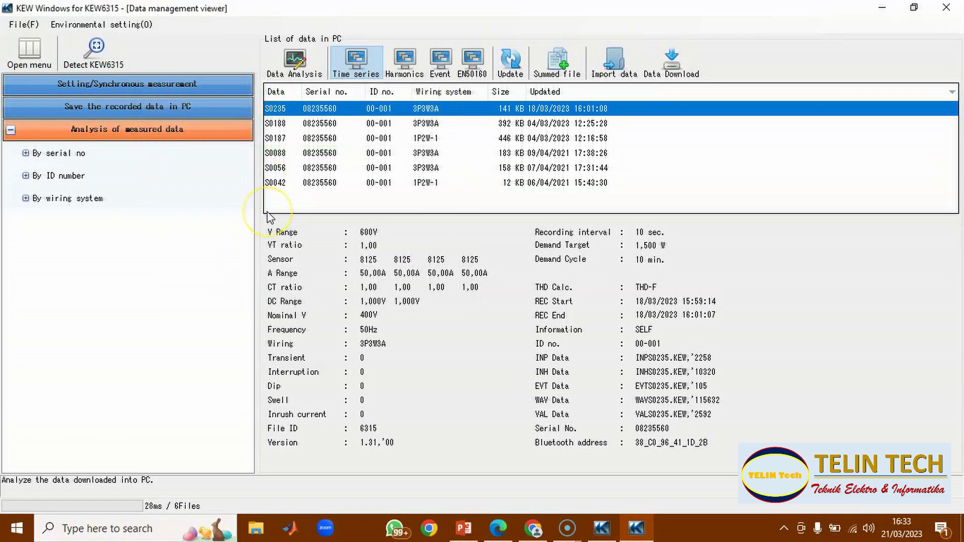
Step: Analyze the S0235 record as a time series and maximize the time series viewer
click(246, 119)
click(364, 76)
click(354, 66)
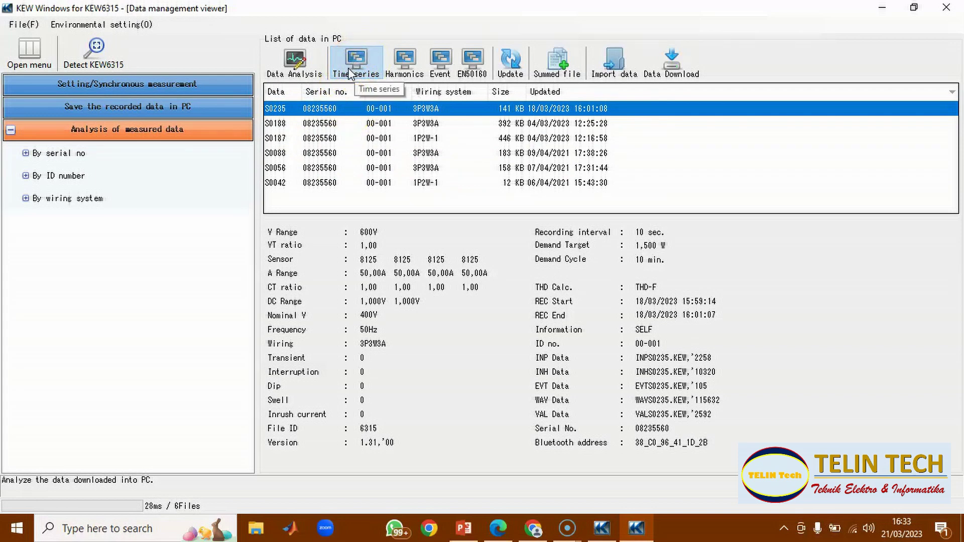
click(295, 75)
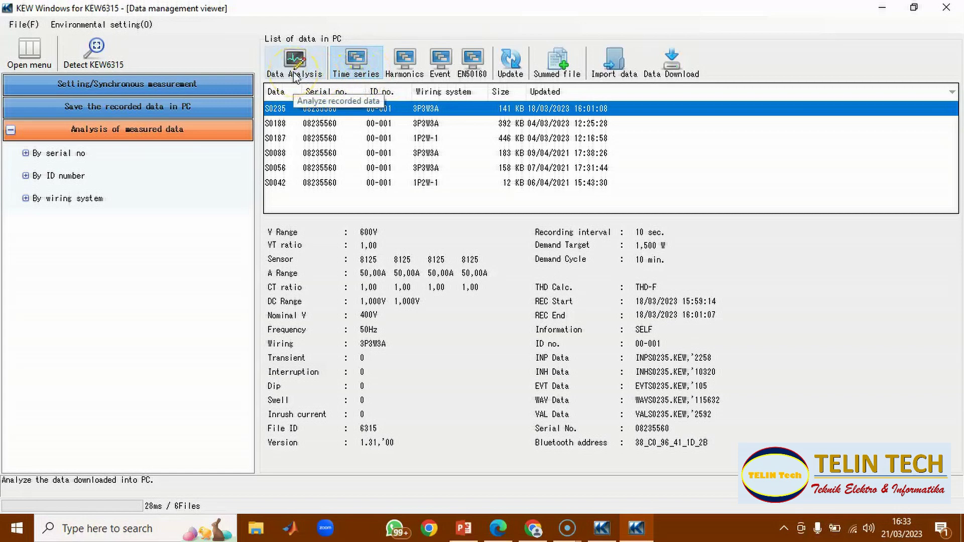
click(293, 71)
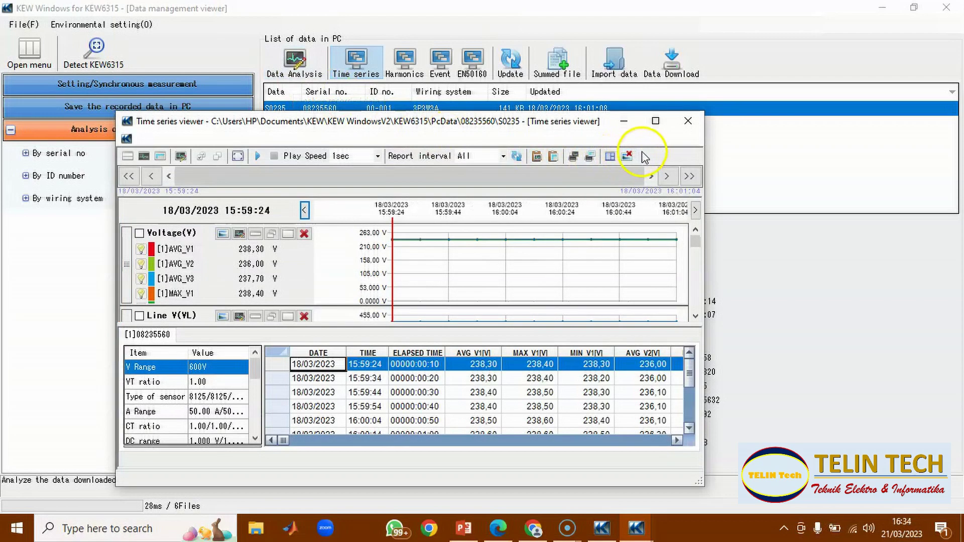
click(652, 124)
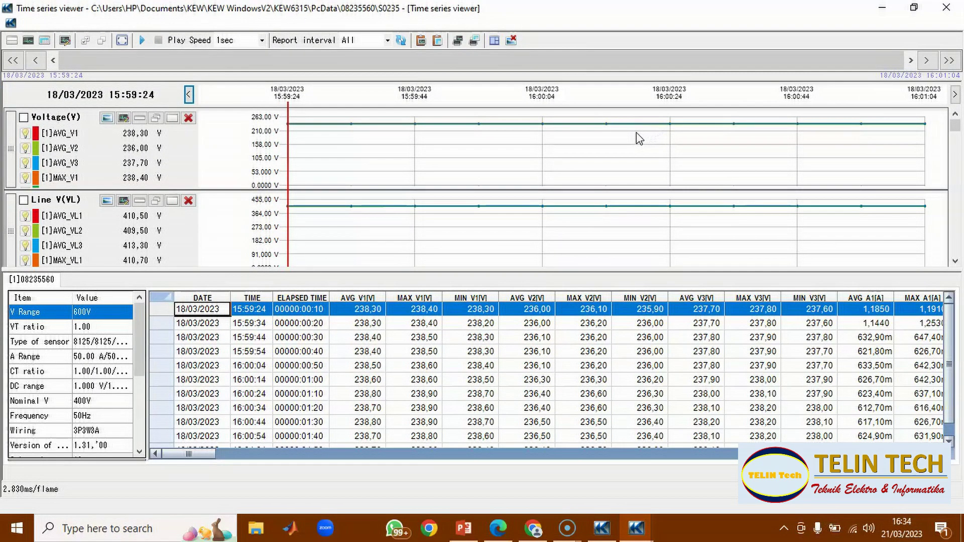
Step: Show only the graphs in the time series viewer, and switch to showing only the list data
click(27, 42)
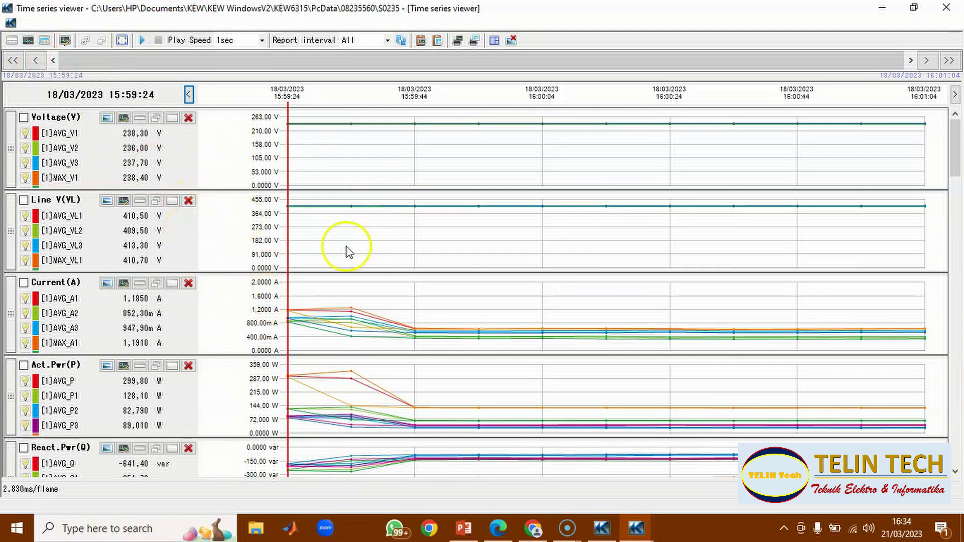
click(50, 41)
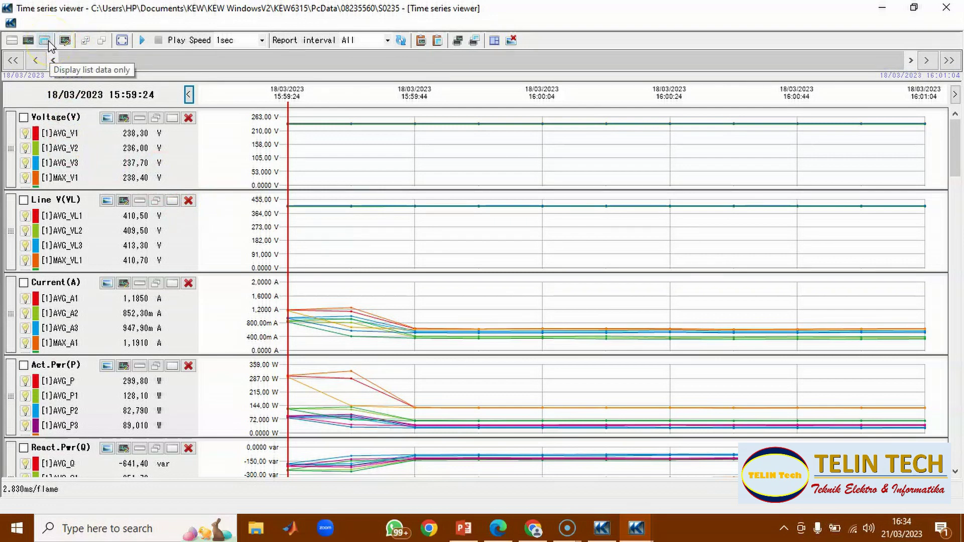
click(48, 42)
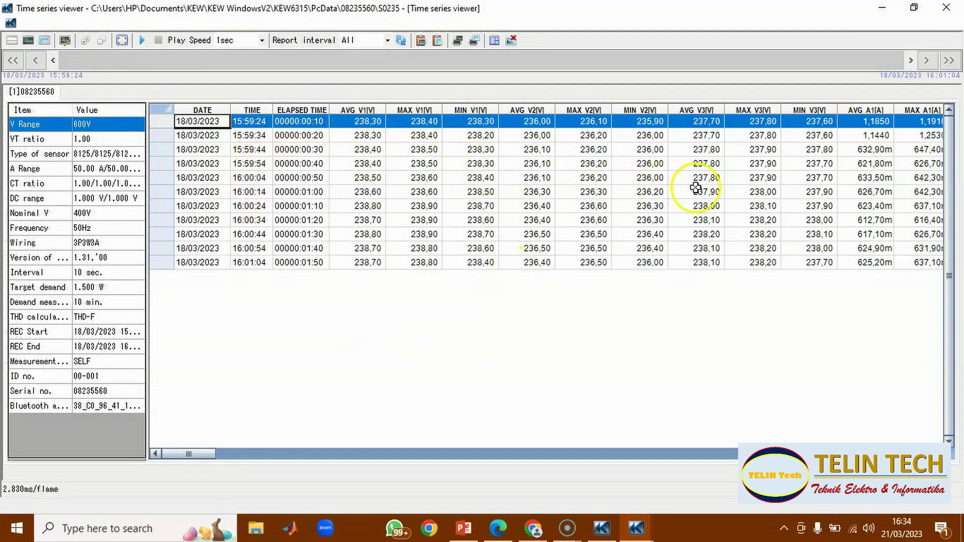
Step: Enable all parameters for the 3P3W3A wiring in the parameter settings and apply them
click(64, 41)
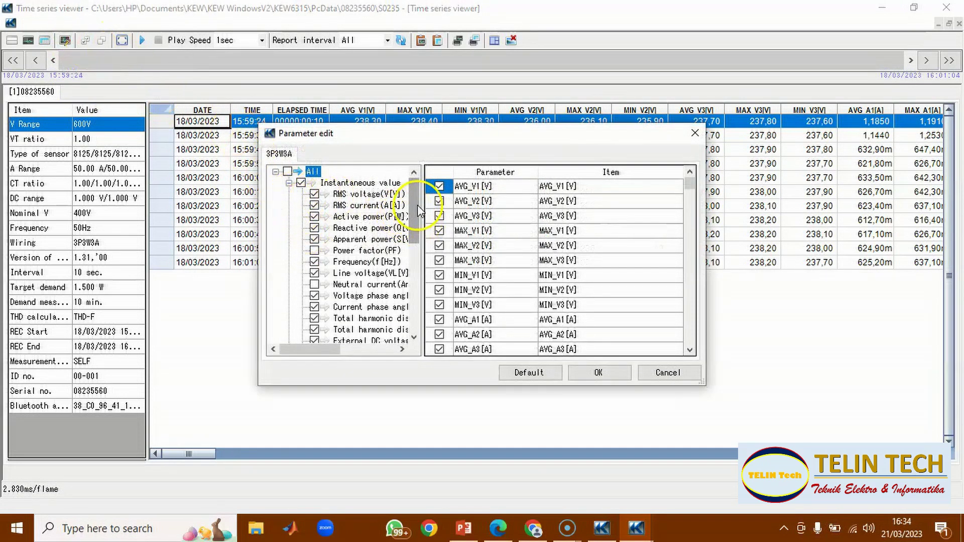
mouse_move(417, 205)
mouse_down()
mouse_move(411, 292)
mouse_move(412, 208)
mouse_up()
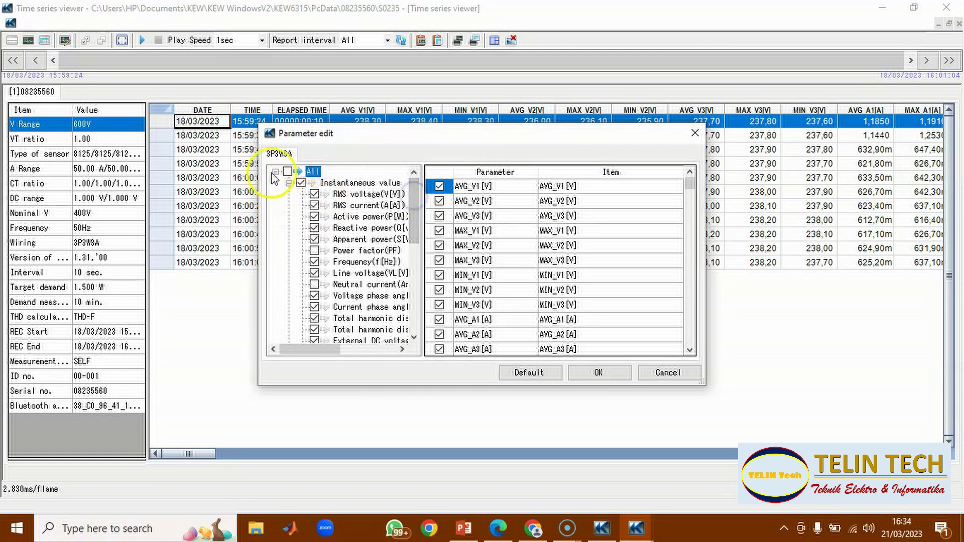
click(287, 172)
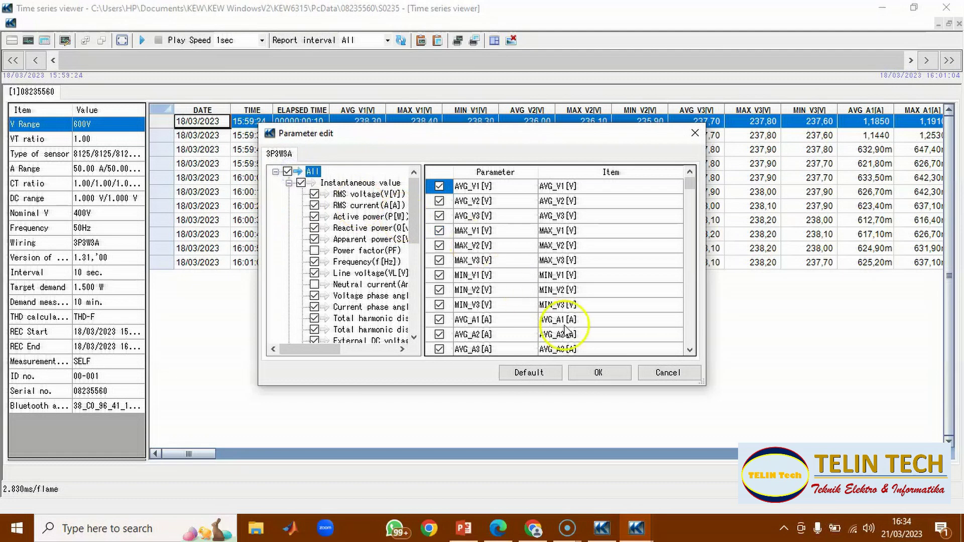
click(597, 374)
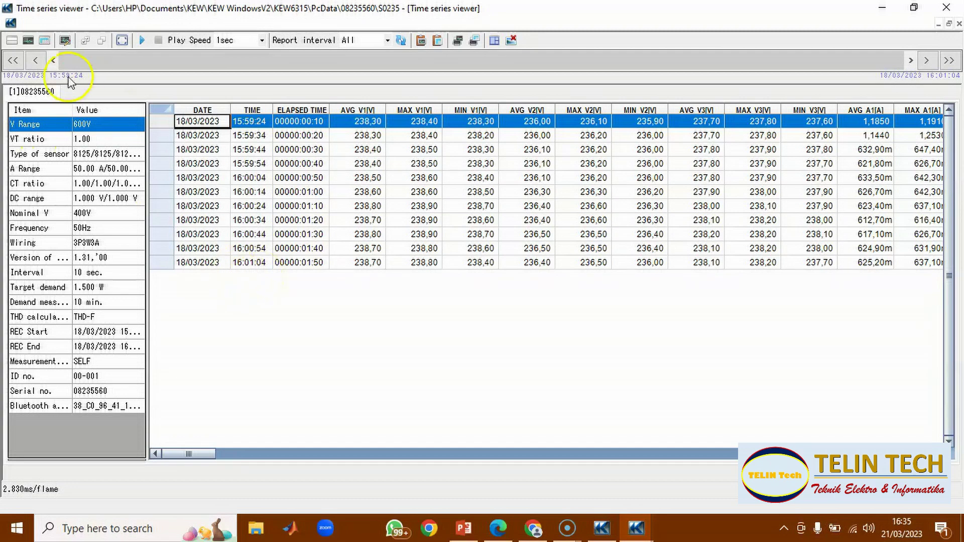
Step: Show the graphs and the list data together in the time series viewer
click(13, 41)
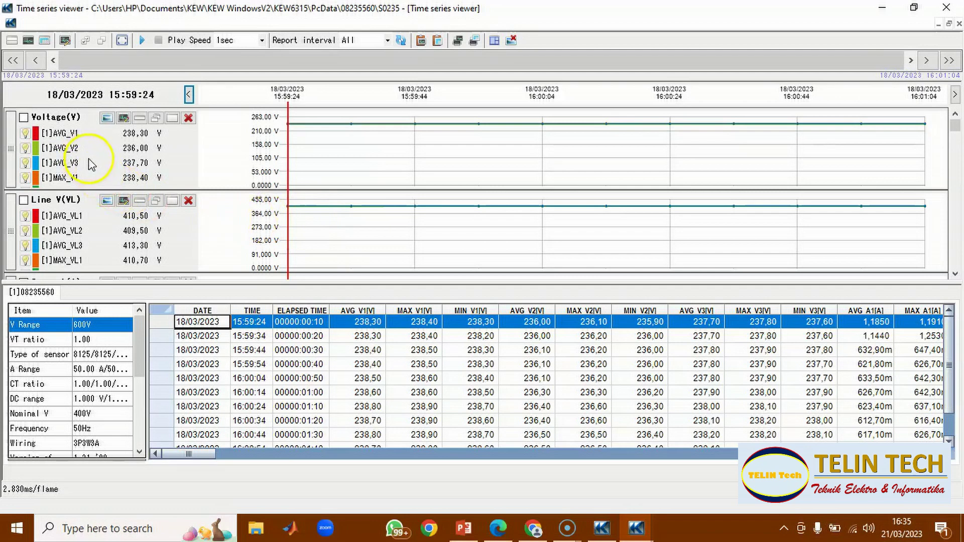
scroll(88, 156, down, 3)
scroll(83, 149, up, 3)
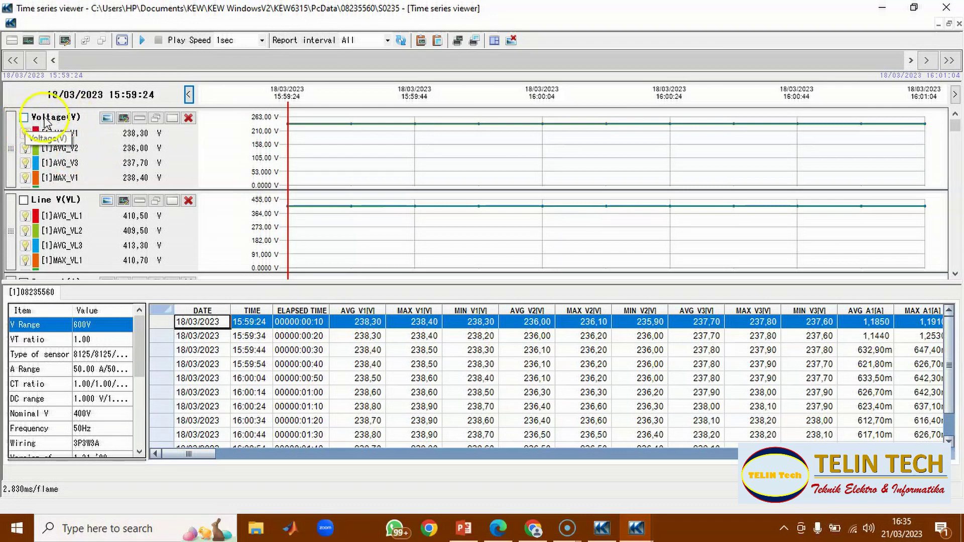
Step: View all Voltage(V) readings in a separate, enlarged value window and close it
click(124, 122)
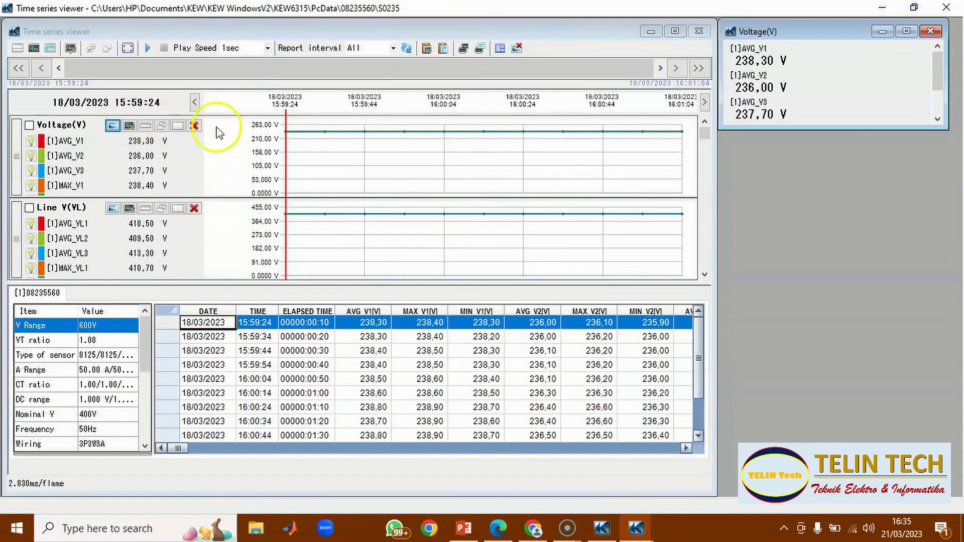
drag(782, 129, 812, 311)
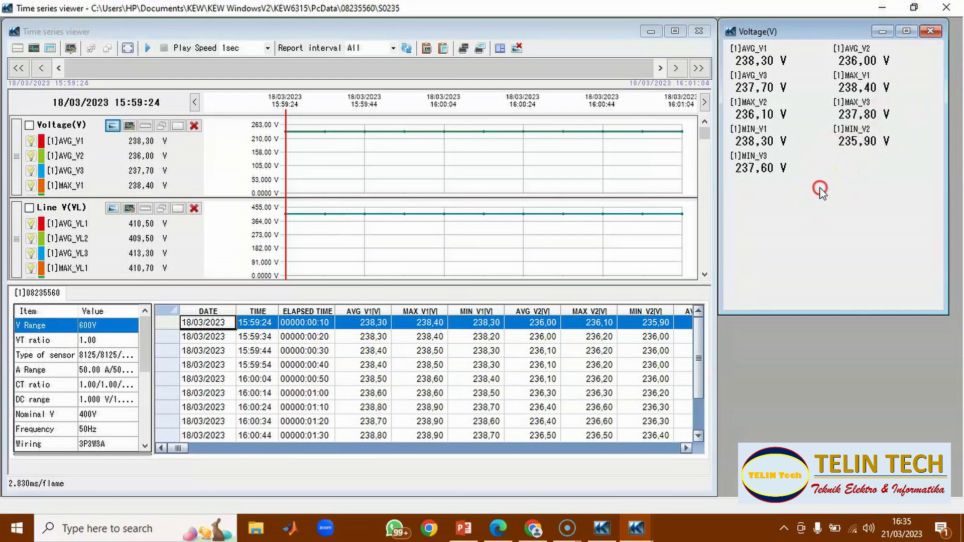
click(929, 33)
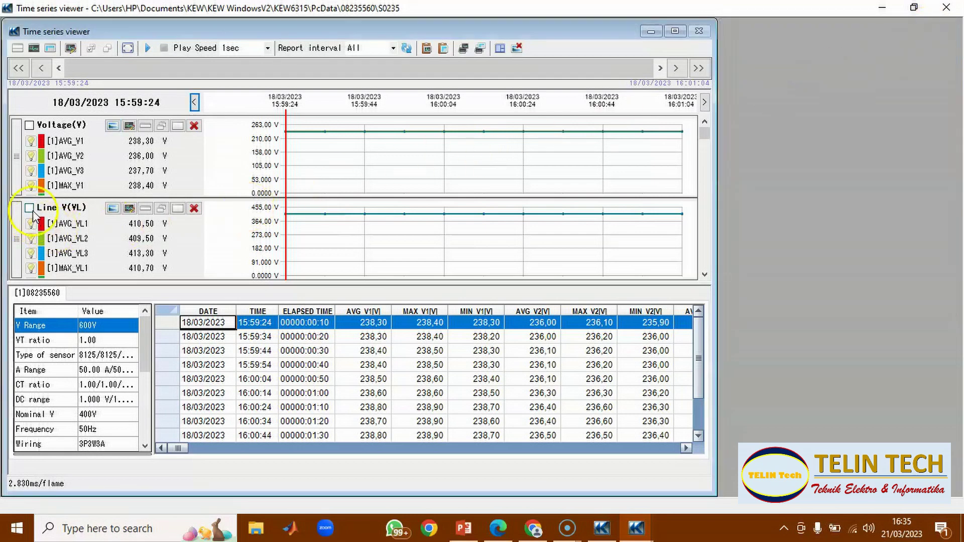
Step: Open separate value windows for the Line V(VL) and Current(A) graphs, leaving both graphs unselected
click(28, 209)
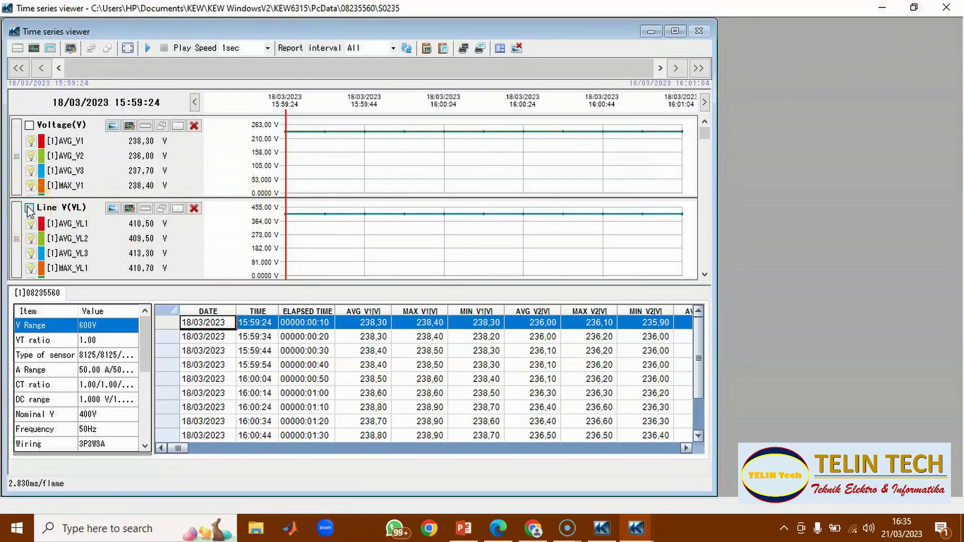
click(111, 208)
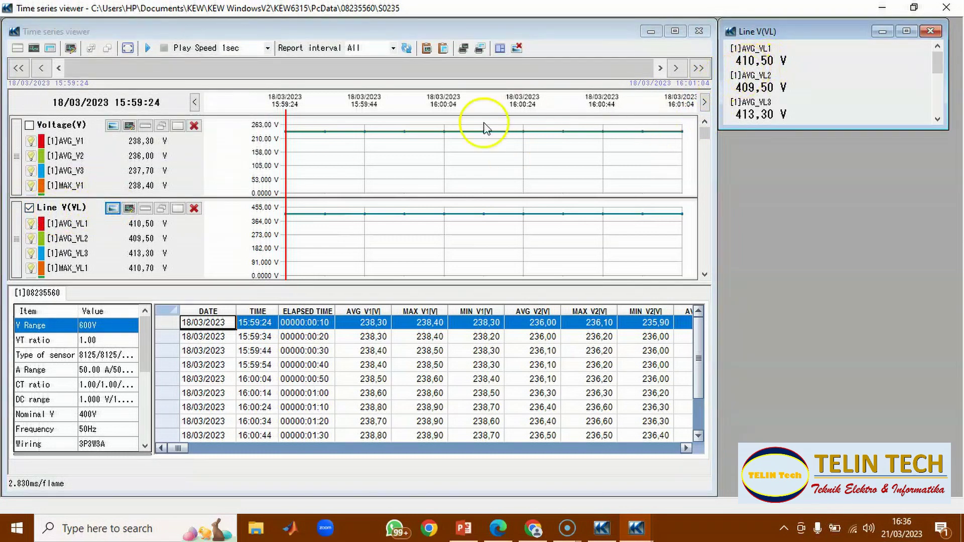
click(30, 209)
scroll(50, 201, down, 2)
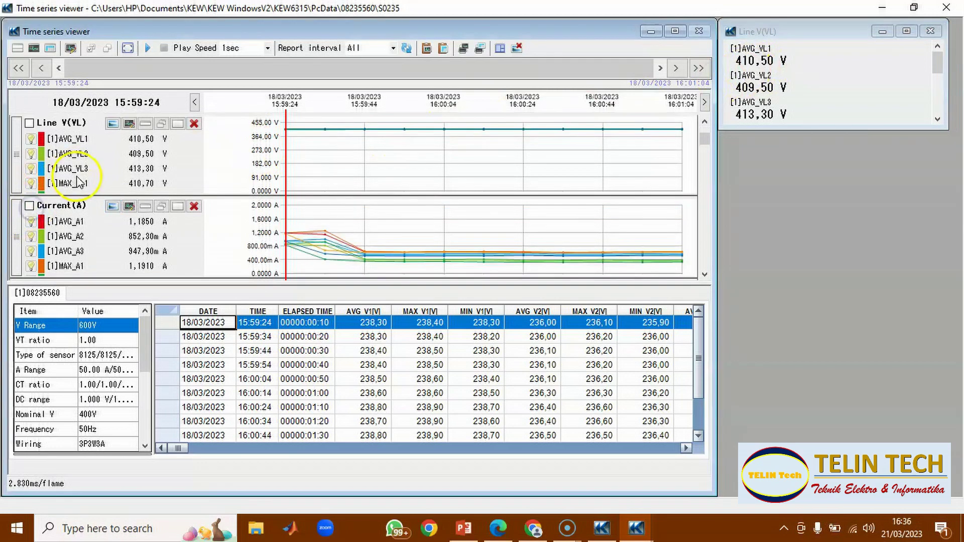
scroll(76, 186, up, 2)
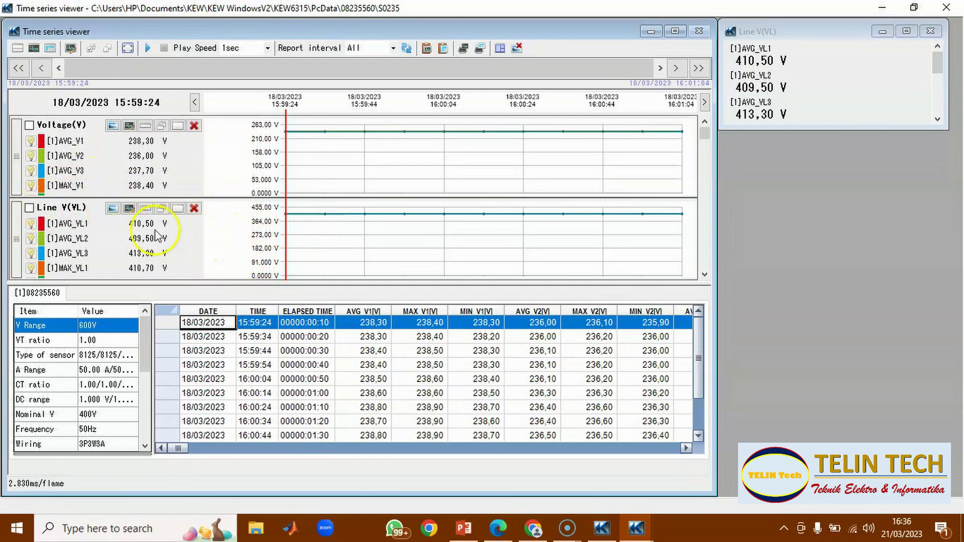
scroll(68, 225, down, 1)
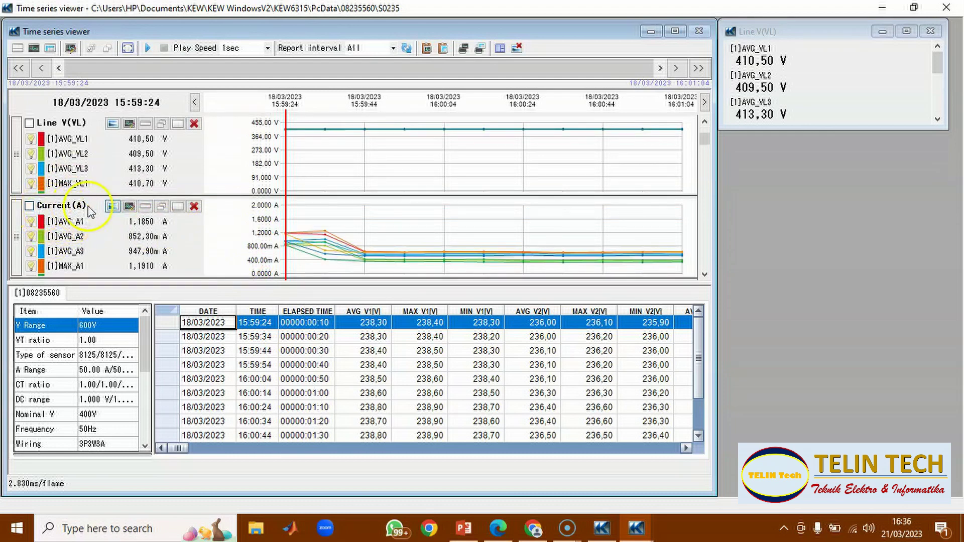
click(112, 205)
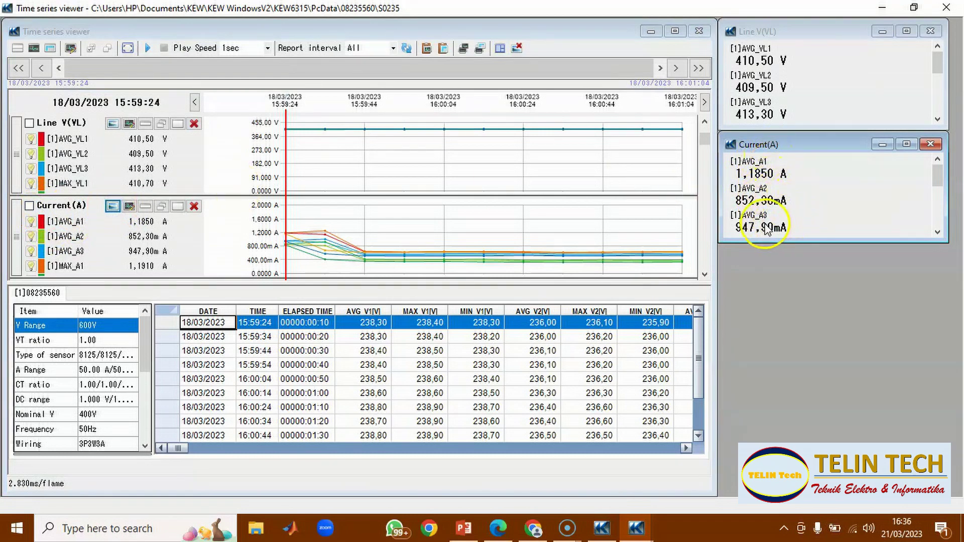
Step: Select the Act.Pwr(P) and React.Pwr(Q) graphs and open a value window for each
scroll(116, 206, down, 1)
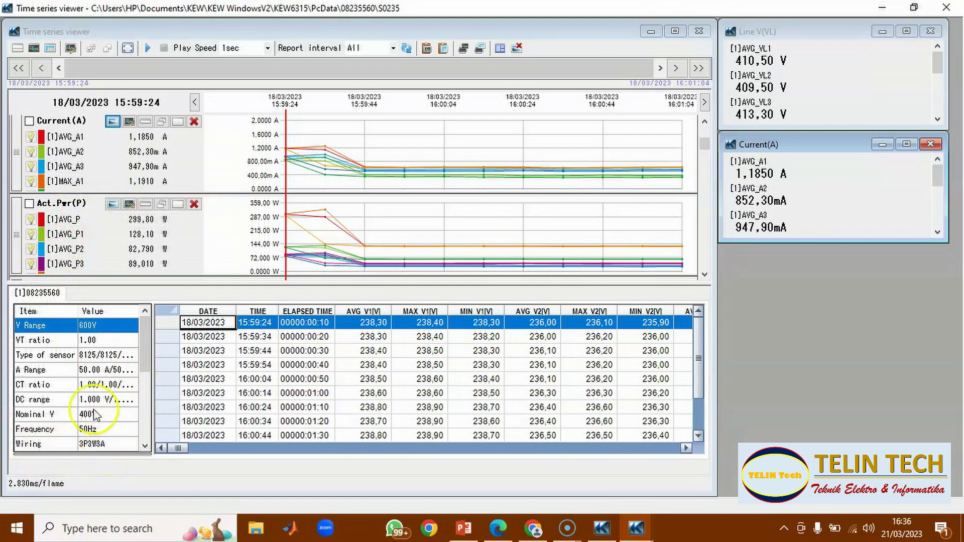
click(29, 204)
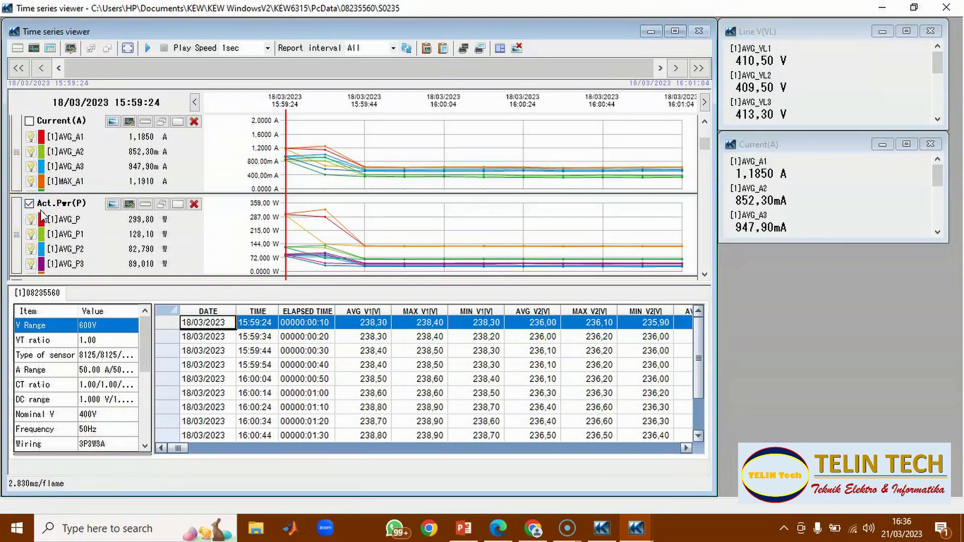
click(110, 204)
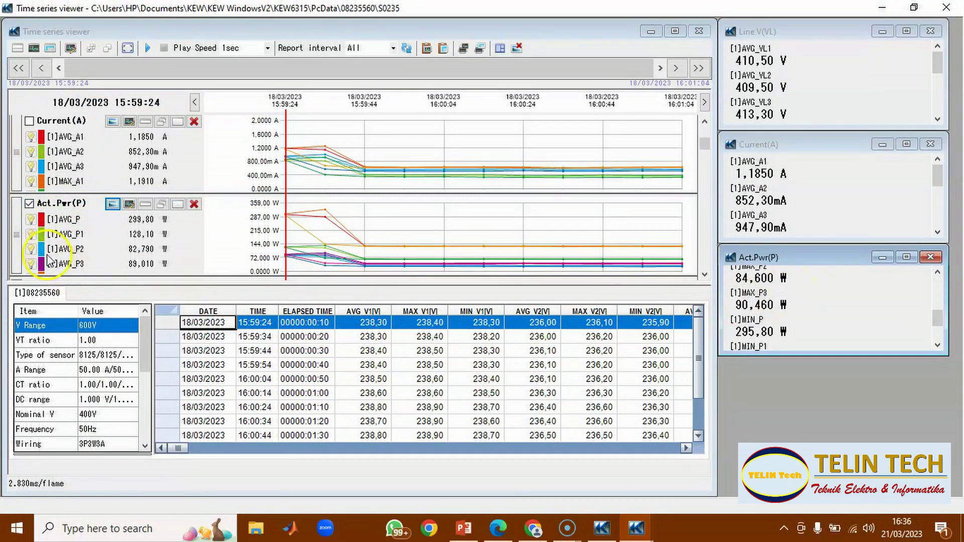
scroll(55, 226, down, 1)
click(29, 202)
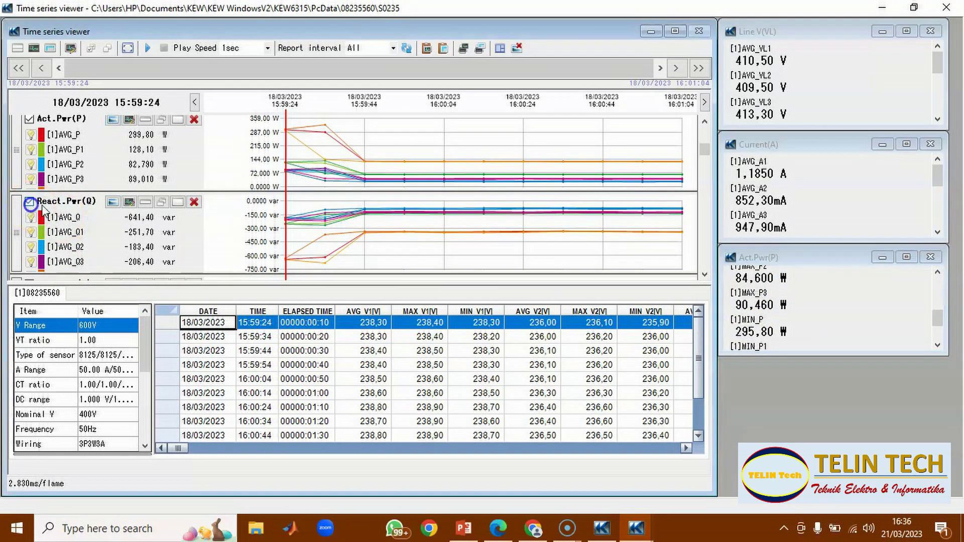
click(112, 202)
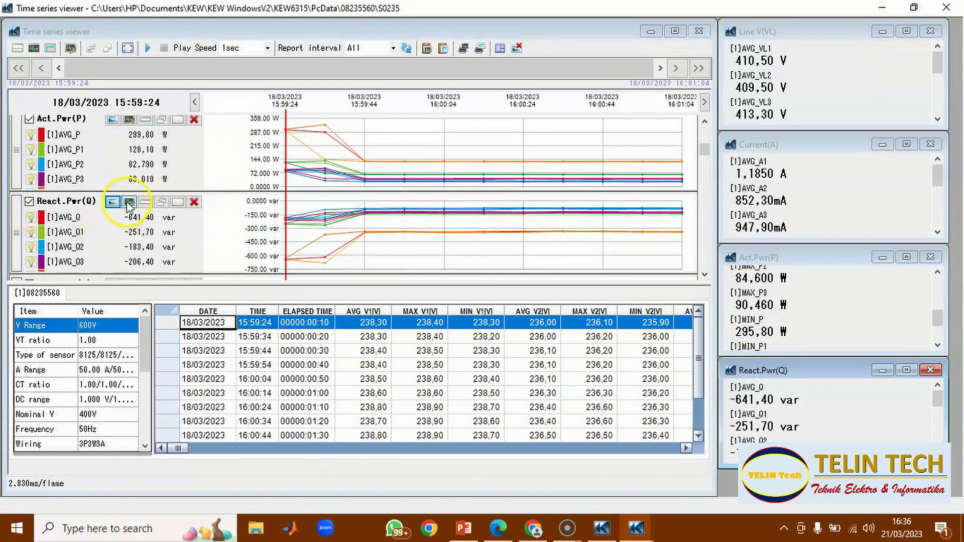
Step: Select the Appa.Pwr(S) graph, open its value window and place it above the React.Pwr(Q) window
scroll(126, 206, down, 1)
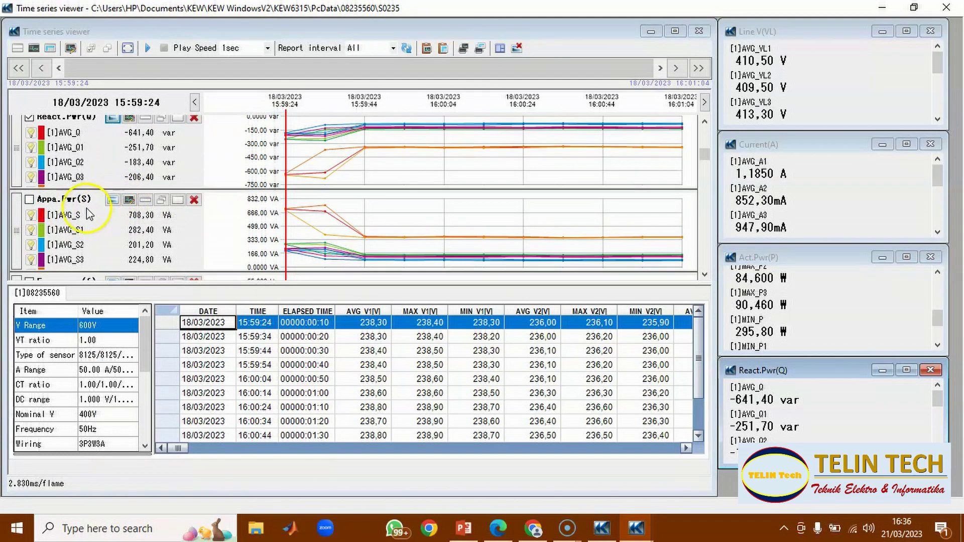
click(29, 200)
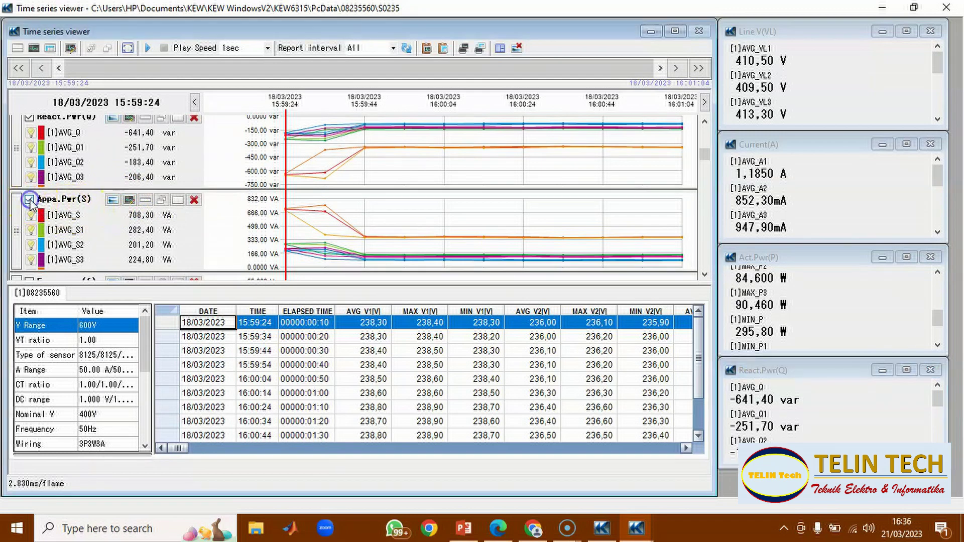
click(113, 201)
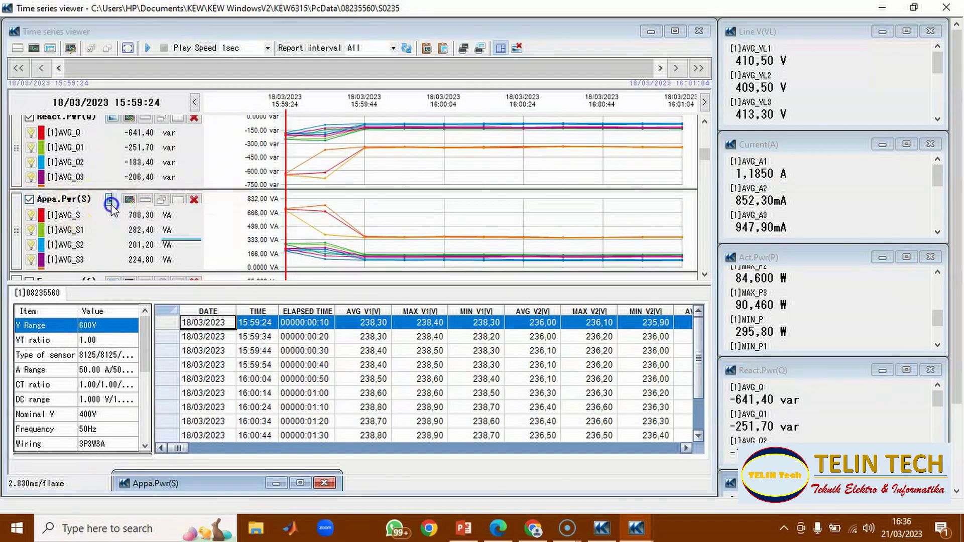
drag(834, 483, 837, 253)
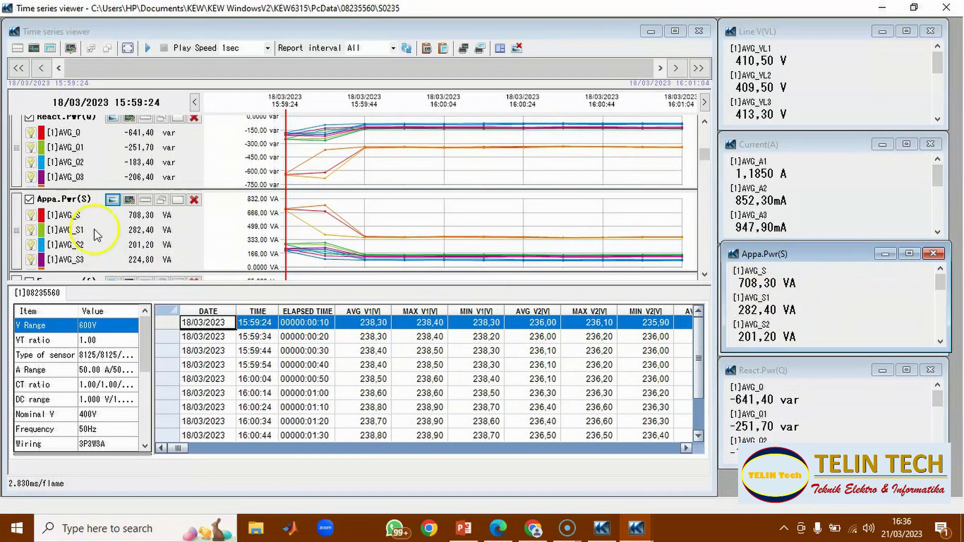
Step: Close all open value windows so only the time series viewer remains
click(933, 254)
click(930, 145)
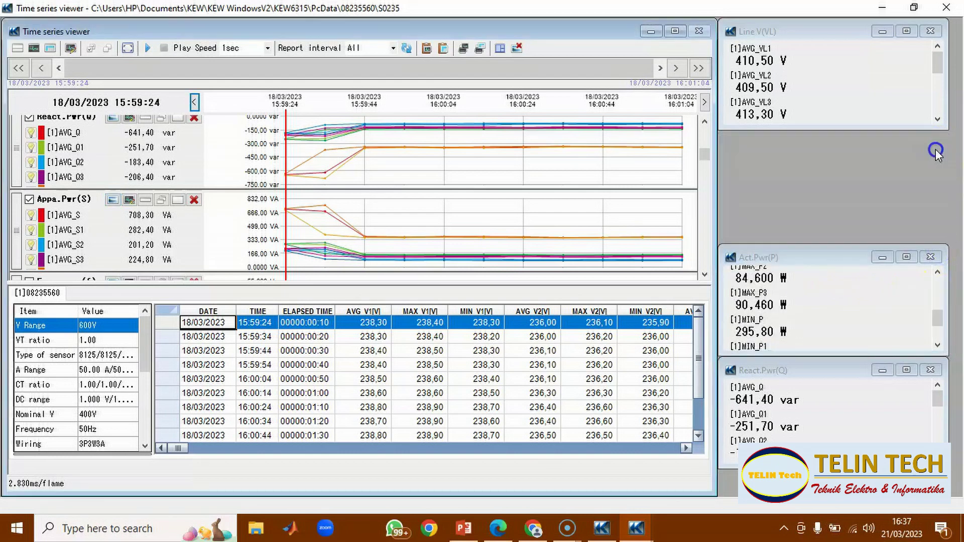
click(930, 257)
click(930, 370)
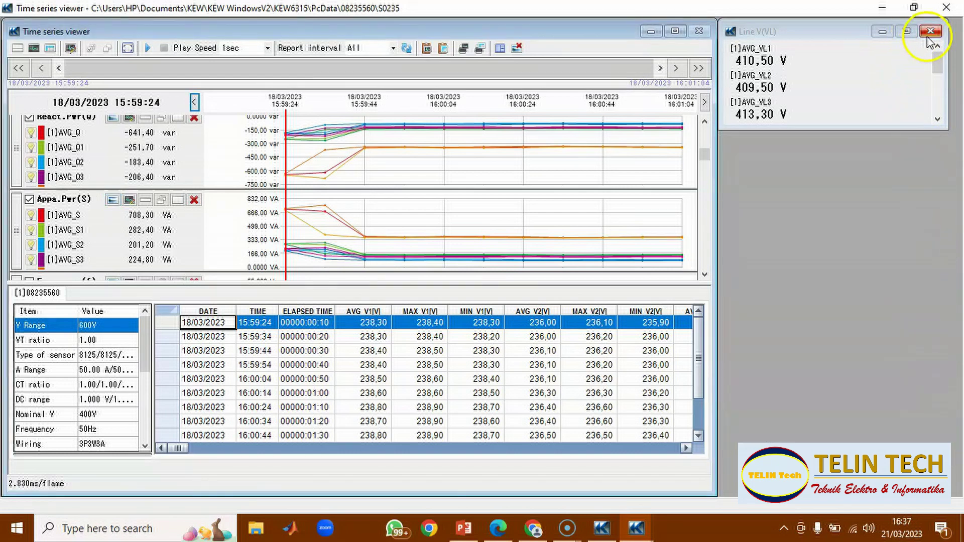
click(930, 32)
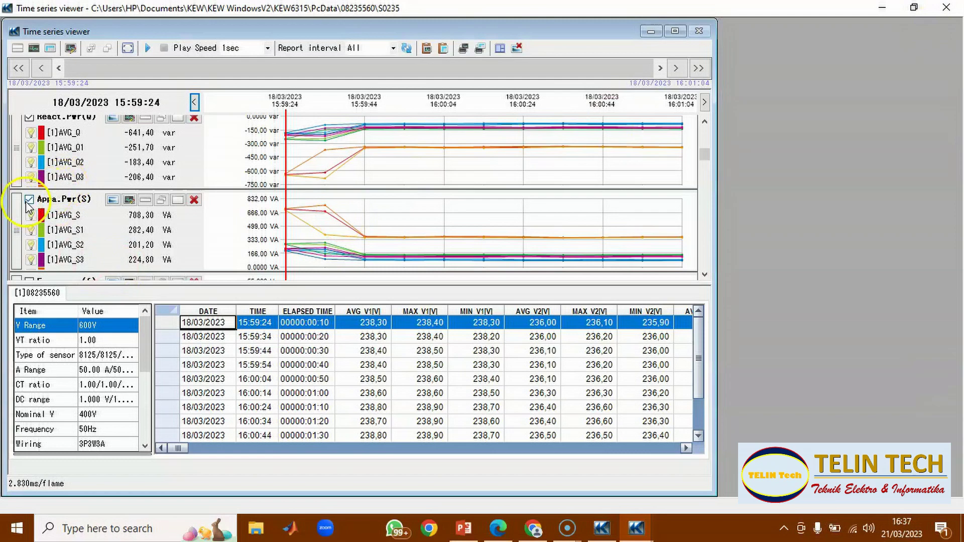
Step: Deselect the Appa.Pwr(S) graph, select Frequency(f) and display the value windows of the selected graphs
scroll(44, 203, down, 1)
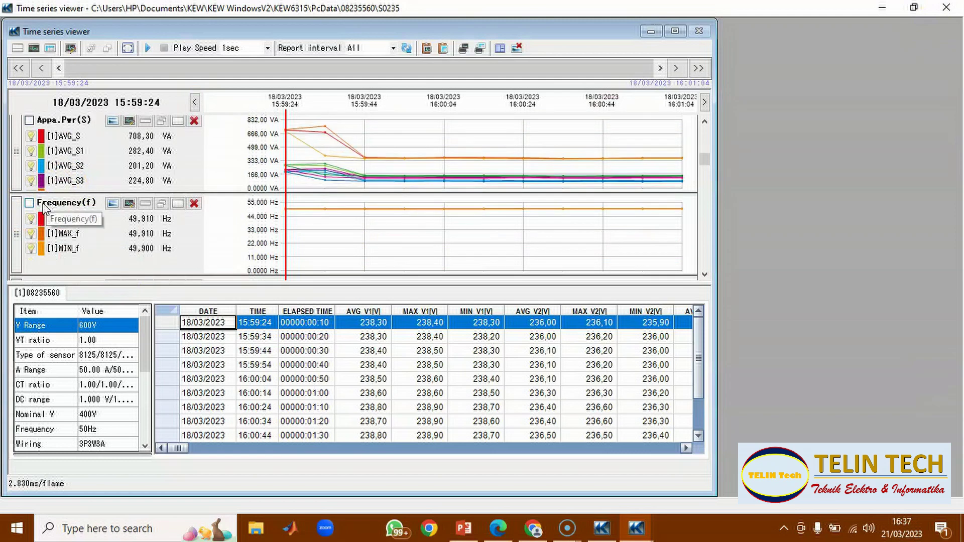
click(30, 205)
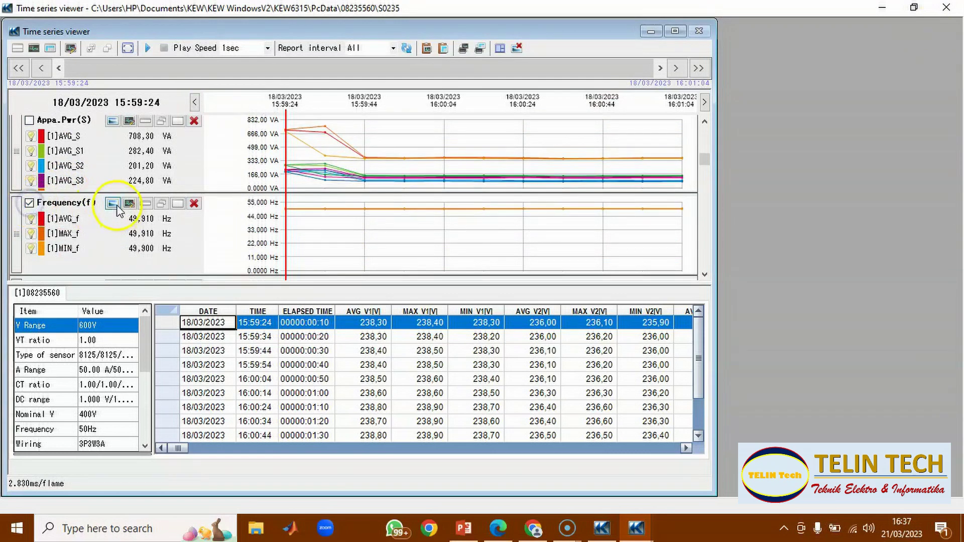
click(113, 203)
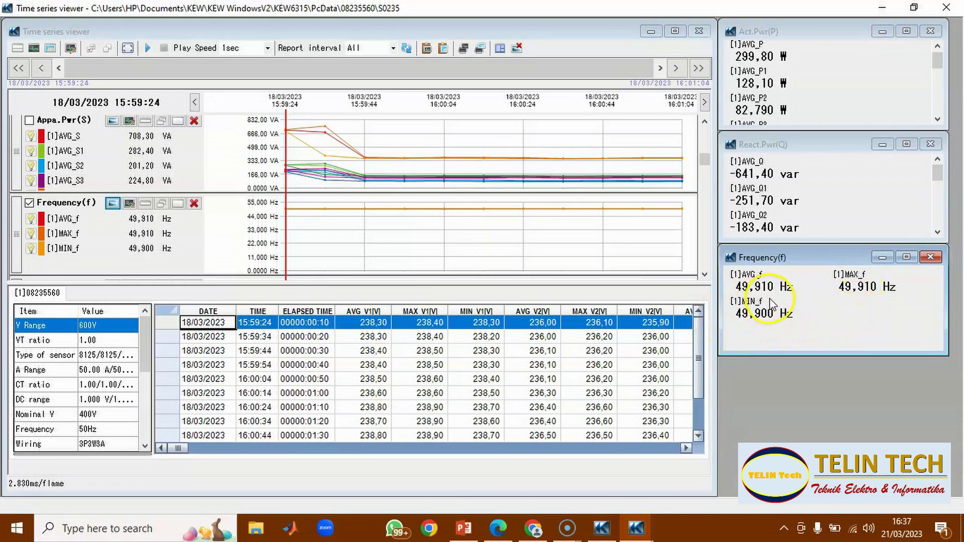
Step: Select the voltage phase angle graph PA(V), open its vector diagram window and enlarge it over the viewer
scroll(101, 241, down, 2)
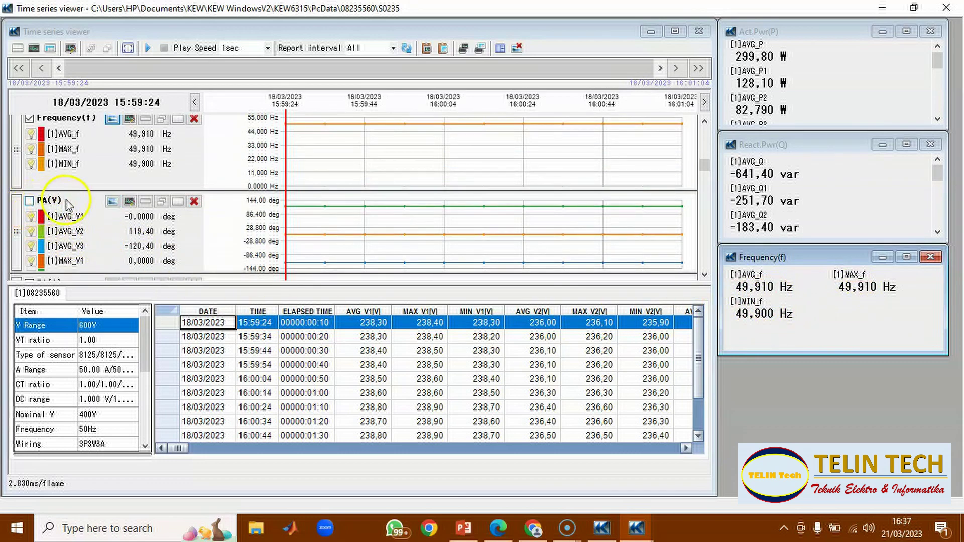
click(28, 202)
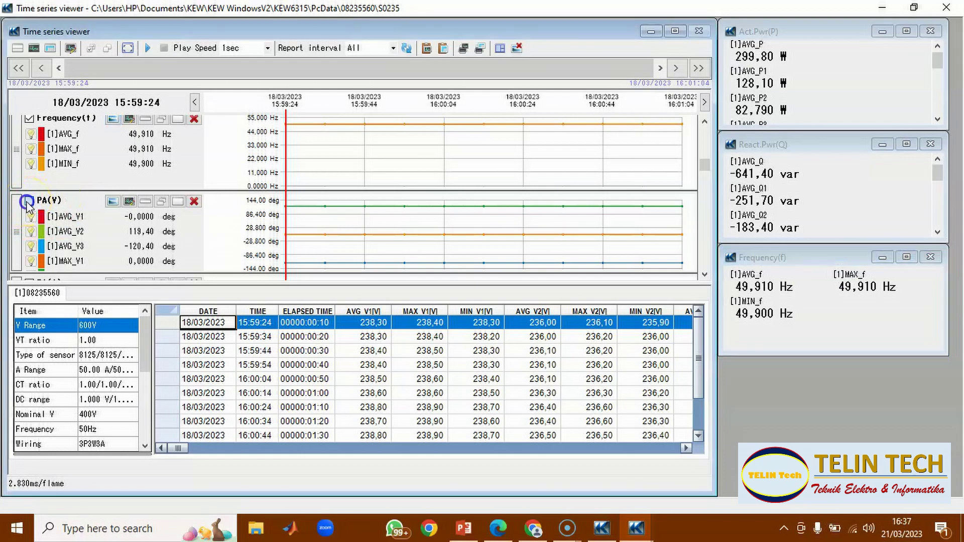
click(112, 201)
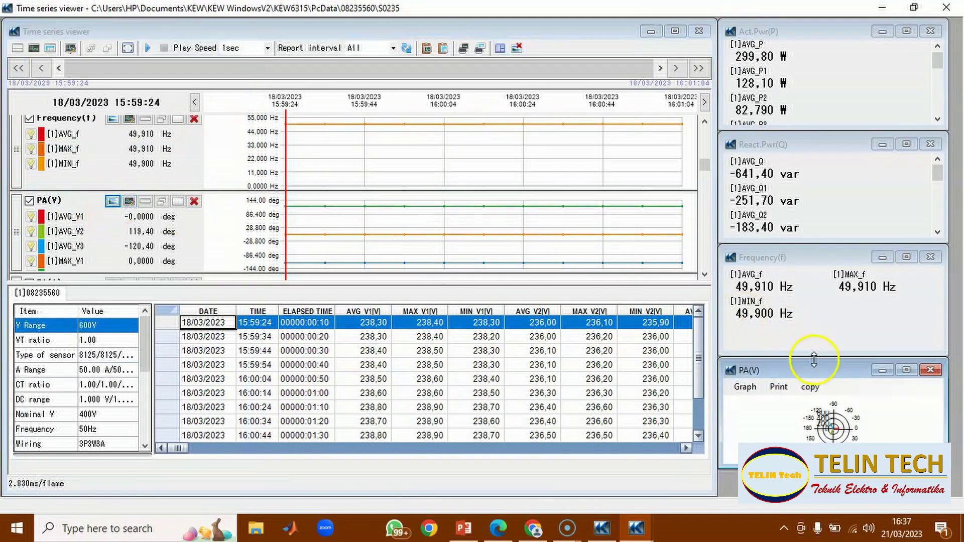
drag(814, 372, 785, 120)
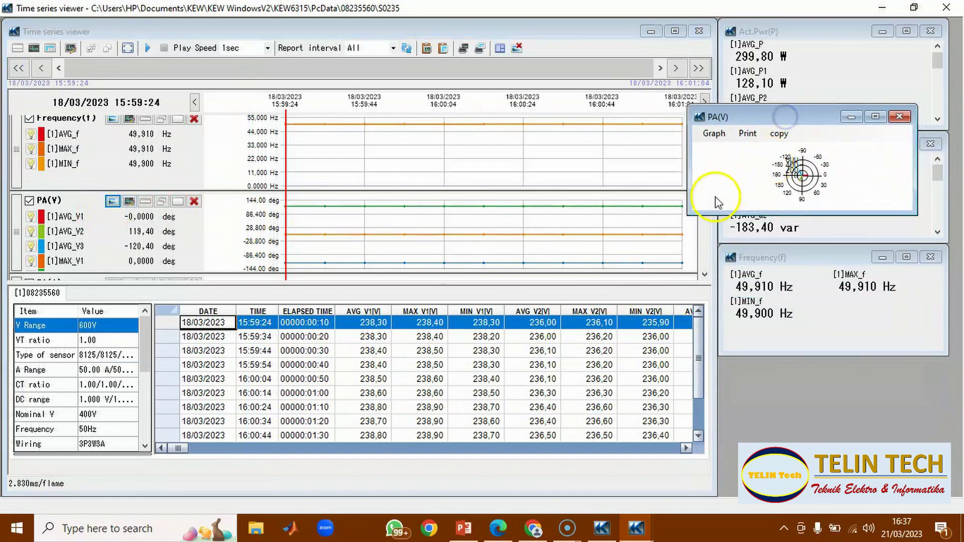
drag(689, 215, 355, 427)
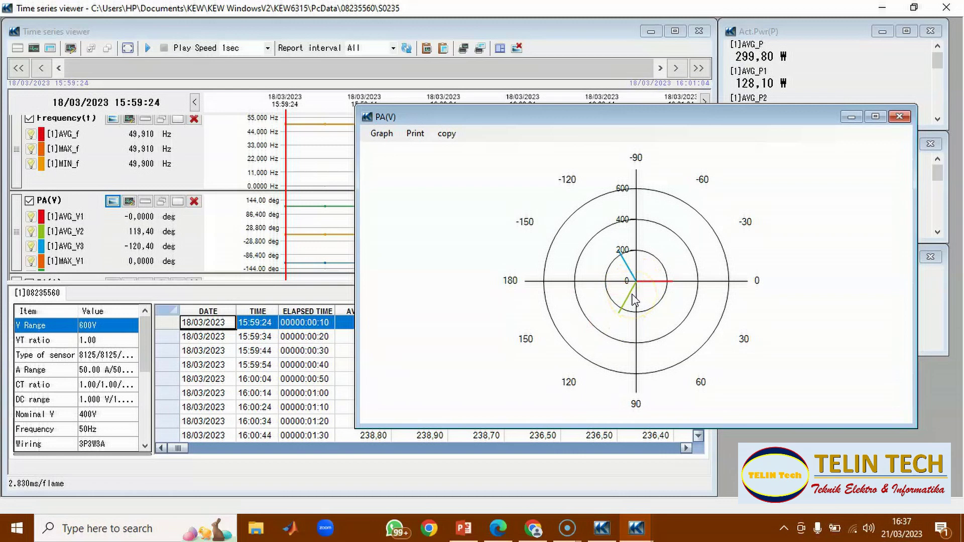
Step: Copy the PA(V) vector diagram to the clipboard
click(383, 133)
click(448, 134)
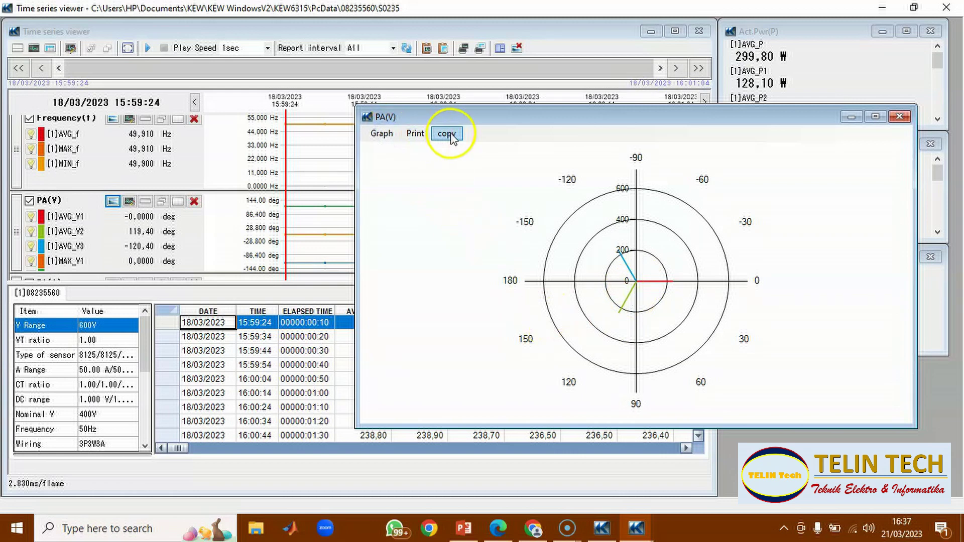
click(447, 134)
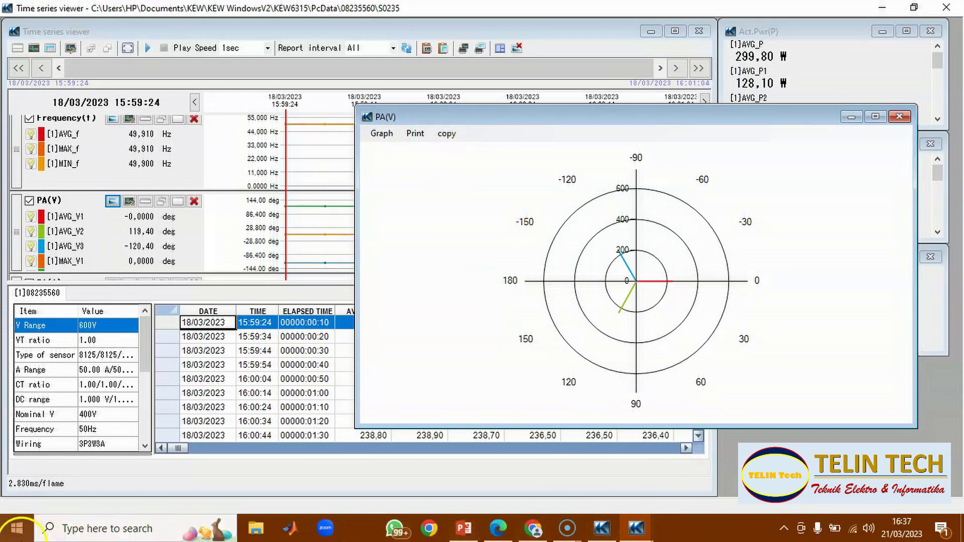
Step: Create a blank document in Word and paste the copied PA(V) vector diagram into it
click(86, 528)
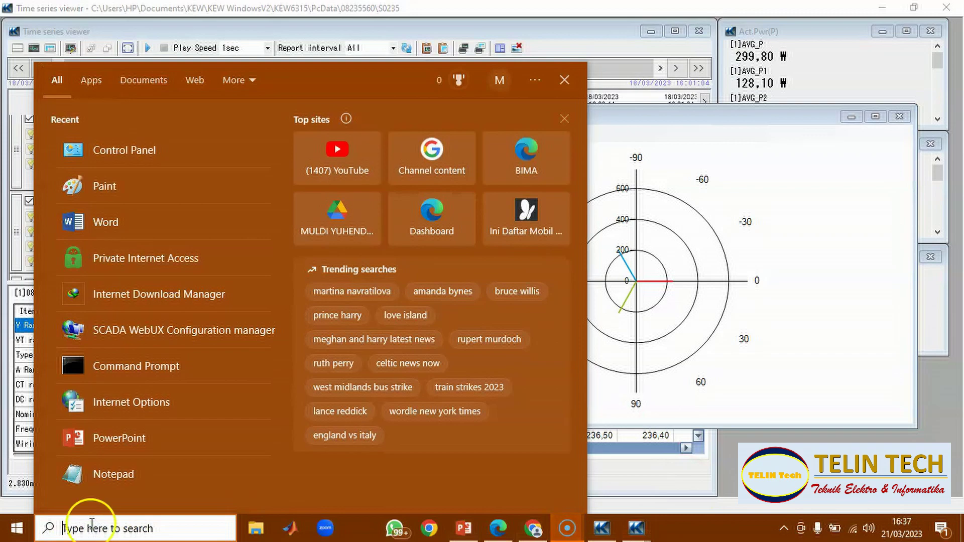
click(115, 229)
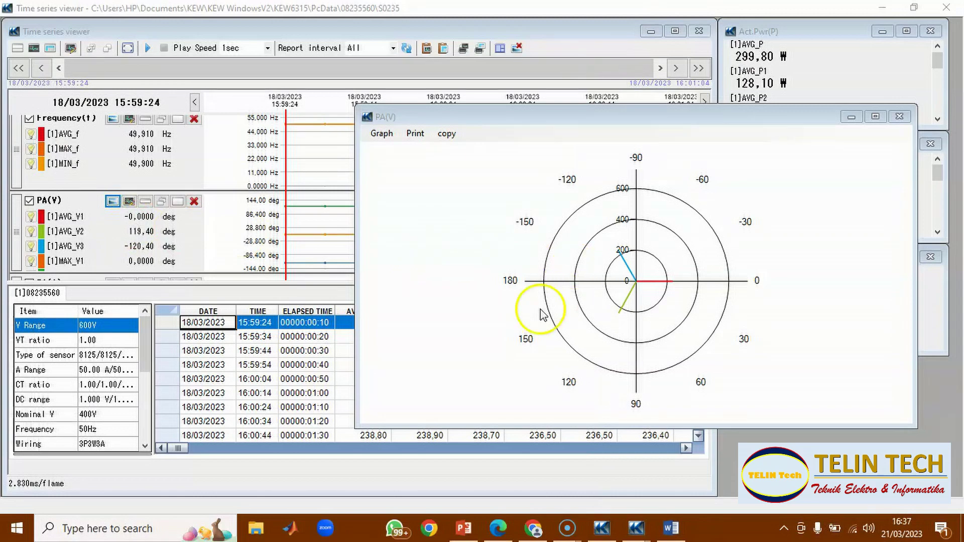
click(671, 527)
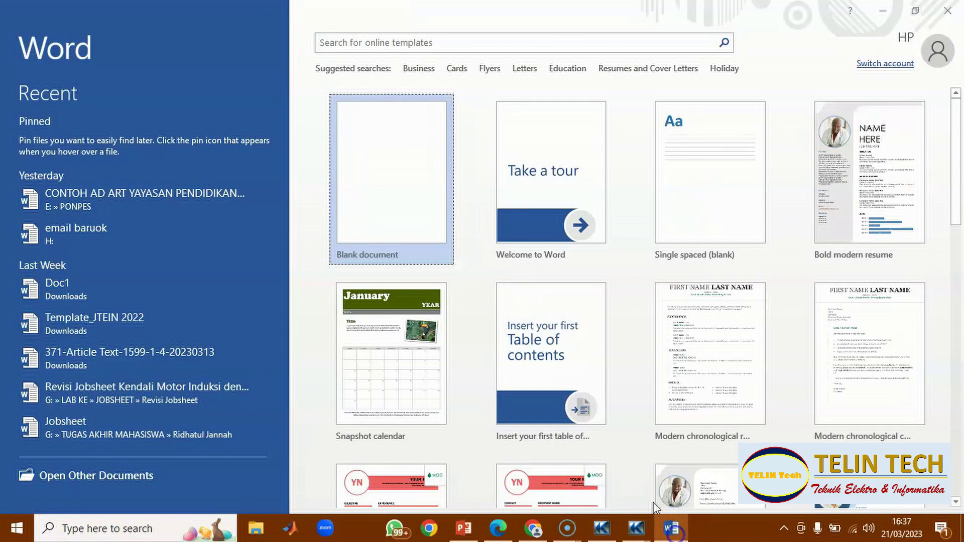
click(415, 215)
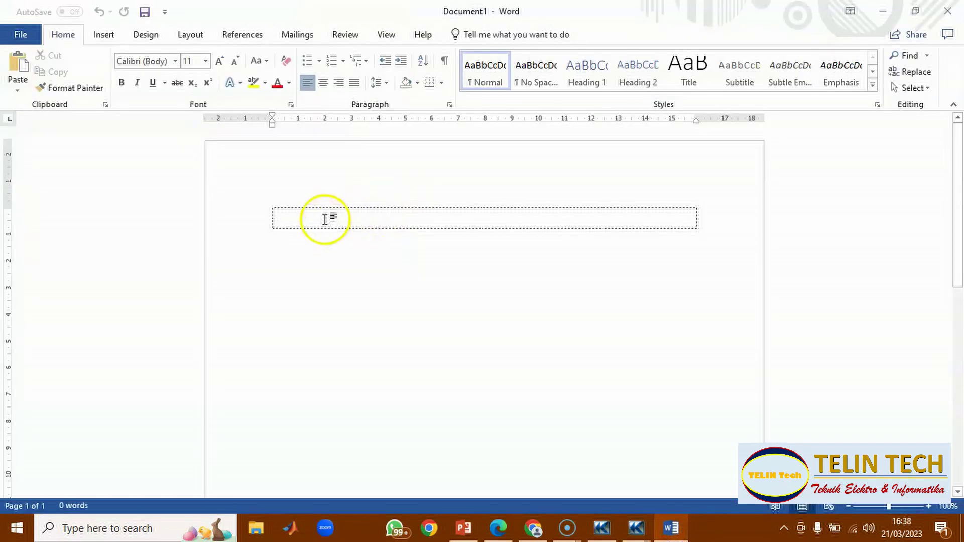
right_click(325, 224)
click(356, 282)
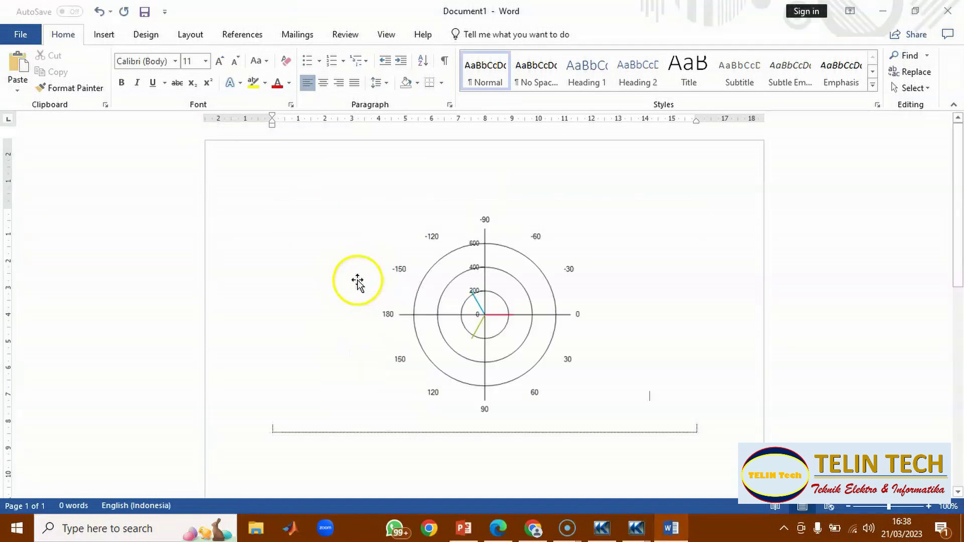
click(467, 281)
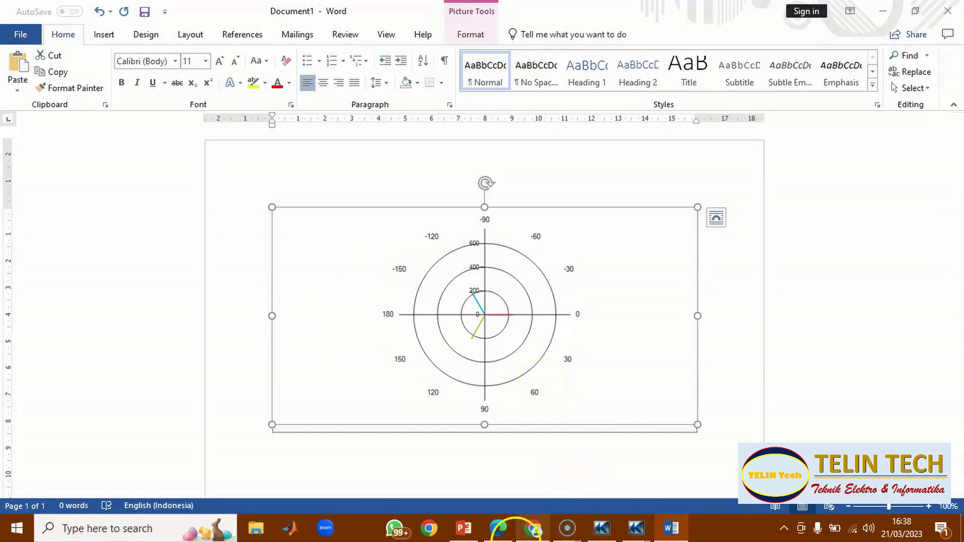
Step: Switch back to the KEW time series viewer and close the PA(V) vector diagram window
click(647, 525)
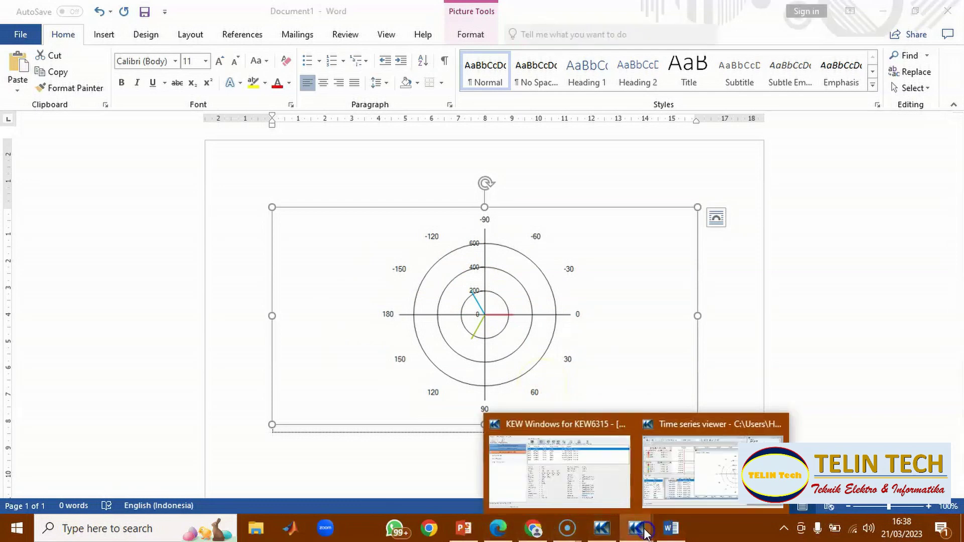
click(660, 489)
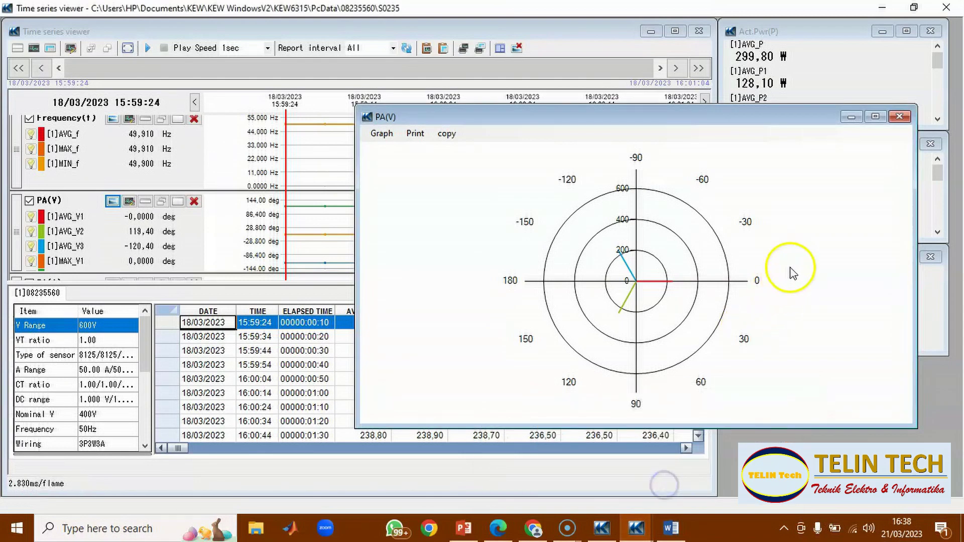
click(897, 118)
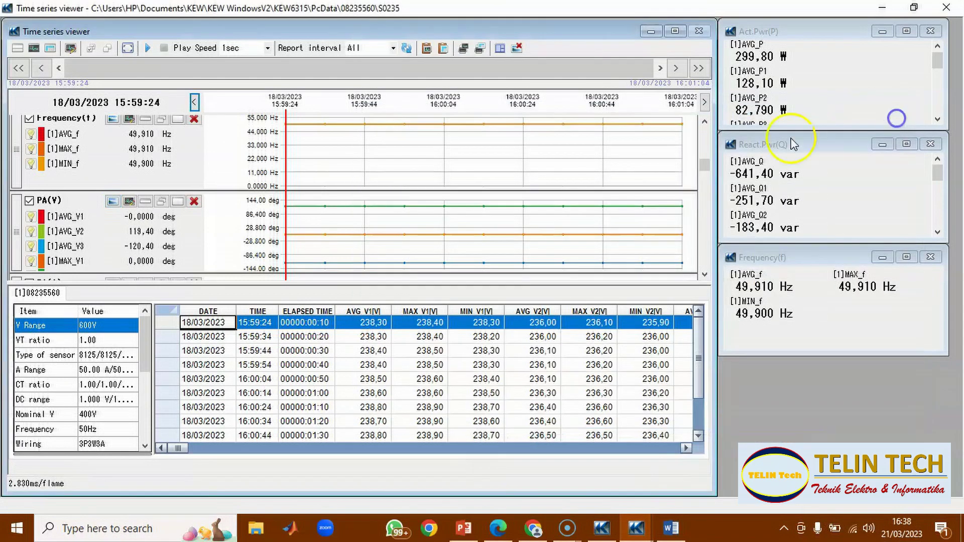
Step: View the current phase angle PA(A) vector diagram in an enlarged window over the viewer and close it
scroll(166, 178, down, 1)
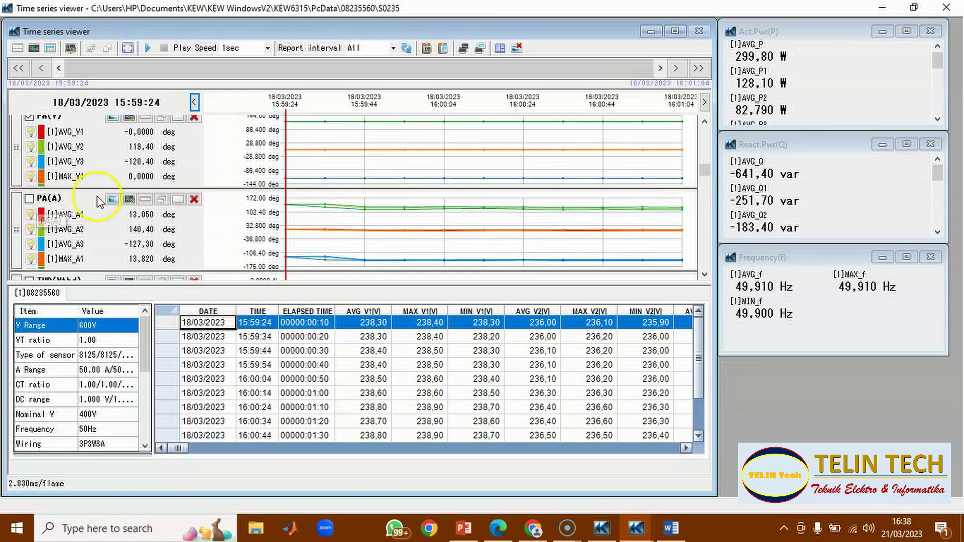
click(112, 198)
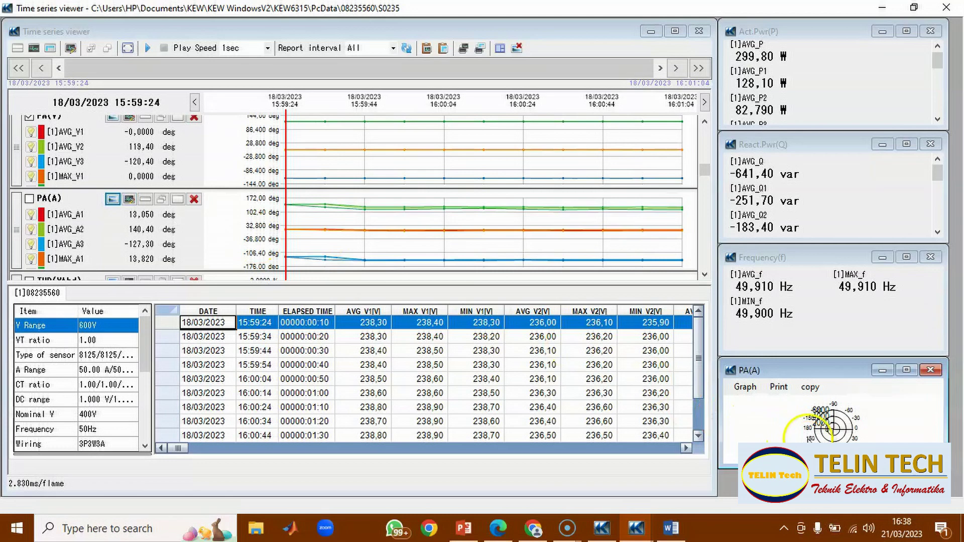
drag(852, 374, 775, 114)
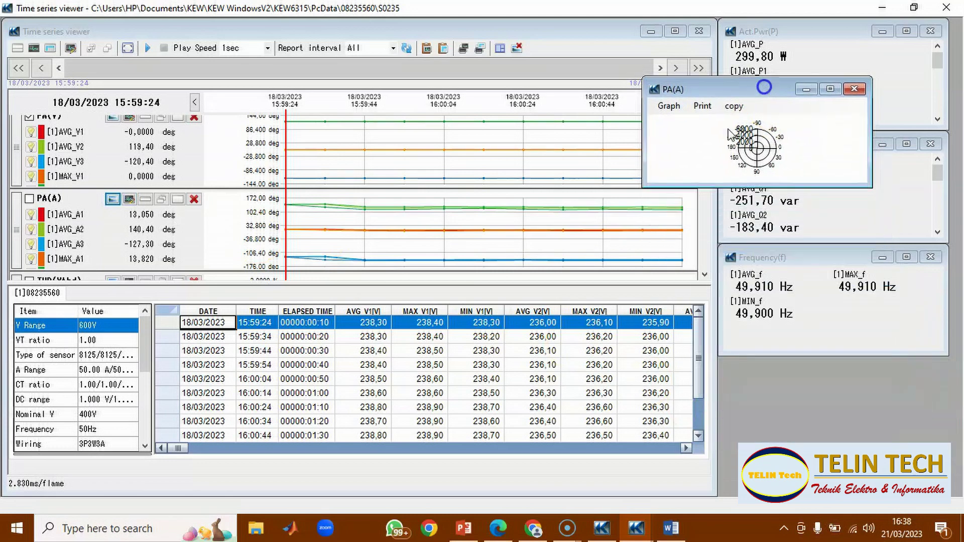
drag(647, 183, 342, 405)
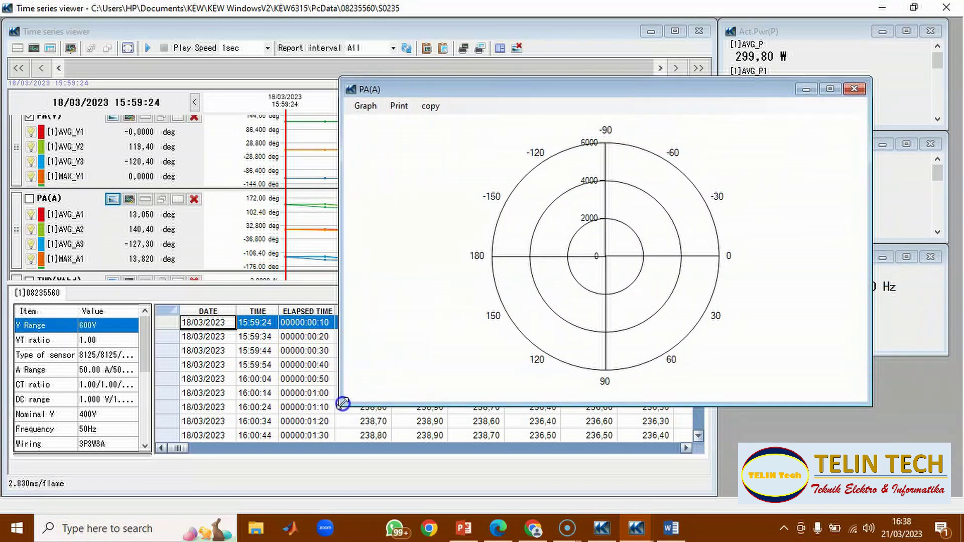
click(854, 89)
Step: Open the THD(Vthd) value window and read through its average, maximum and minimum voltage distortion values
scroll(93, 208, down, 2)
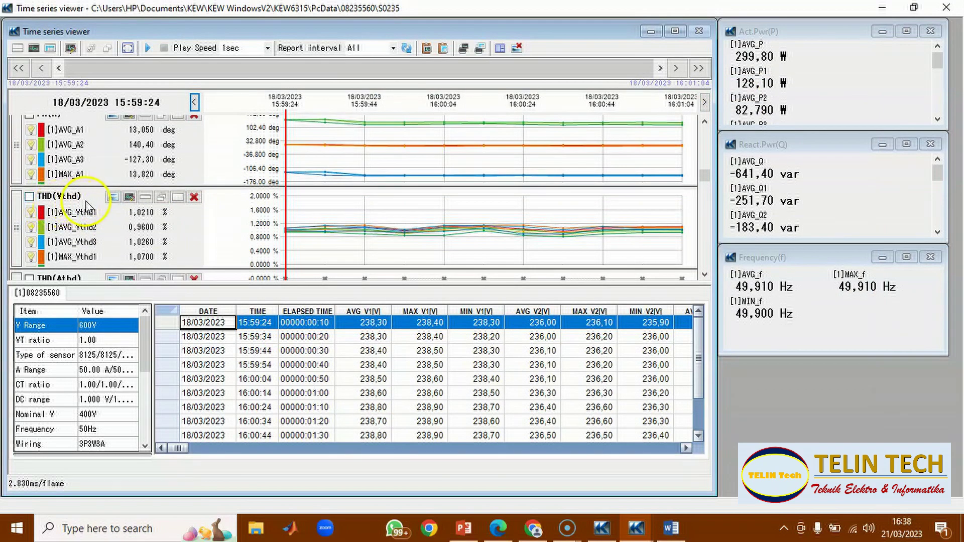
click(113, 197)
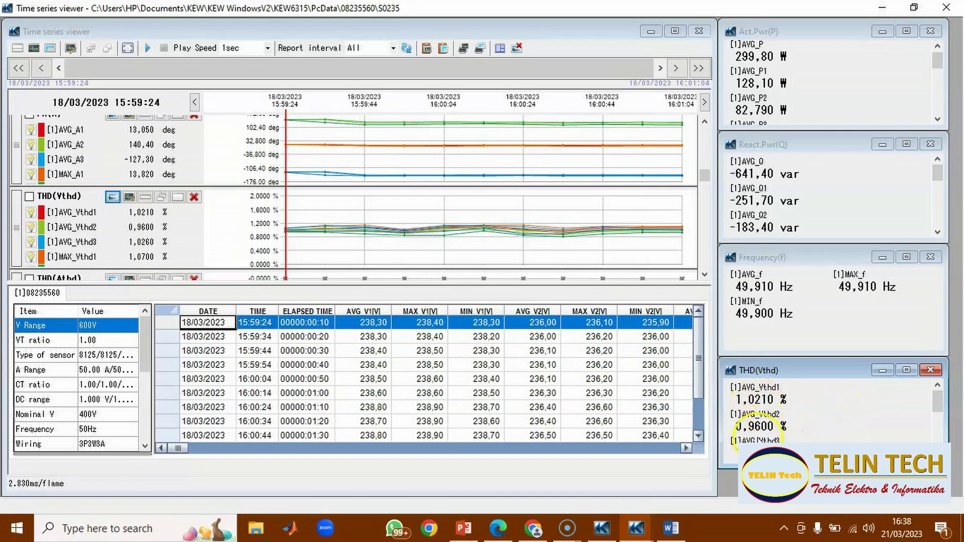
scroll(808, 421, down, 3)
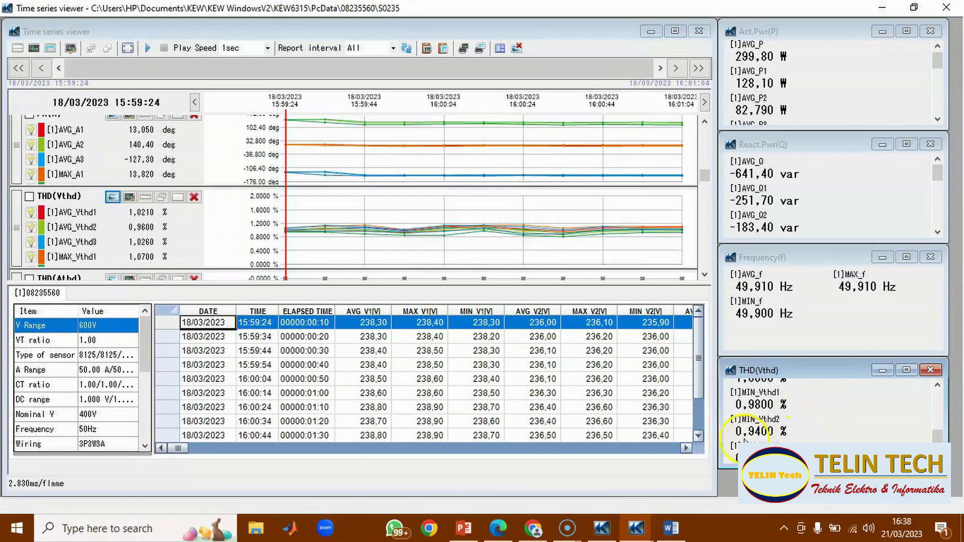
Step: Open the THD(Athd) value window, move it above the Frequency(f) window to check its readings, and close it
scroll(70, 211, down, 1)
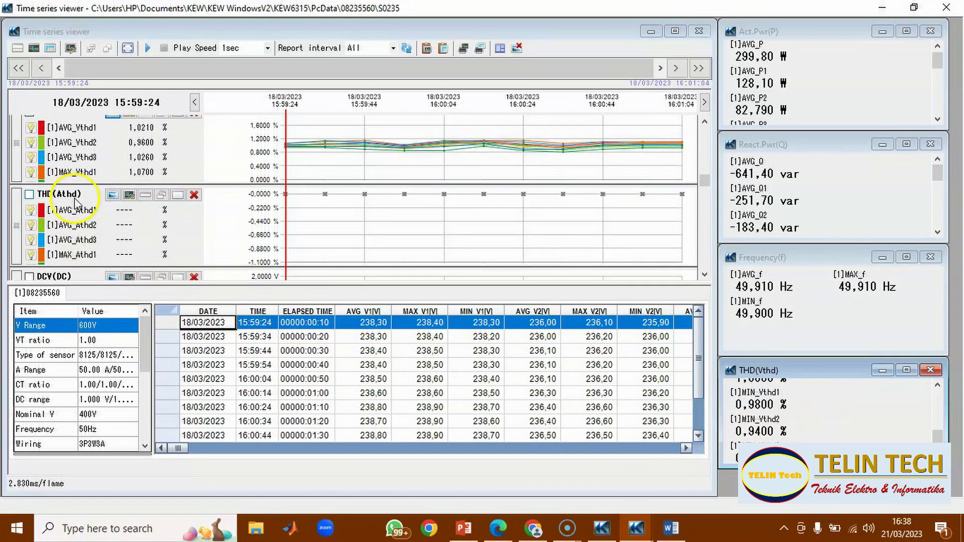
click(113, 195)
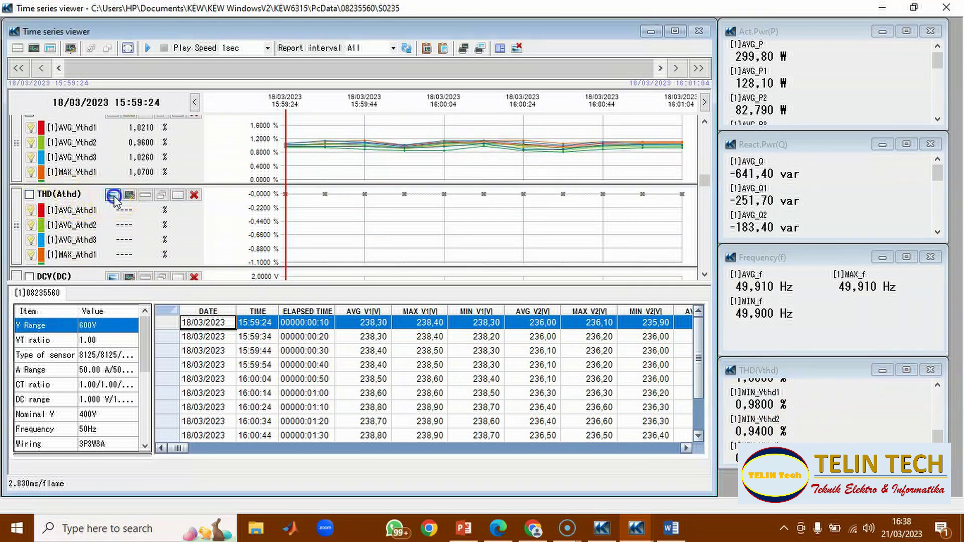
drag(813, 484, 813, 203)
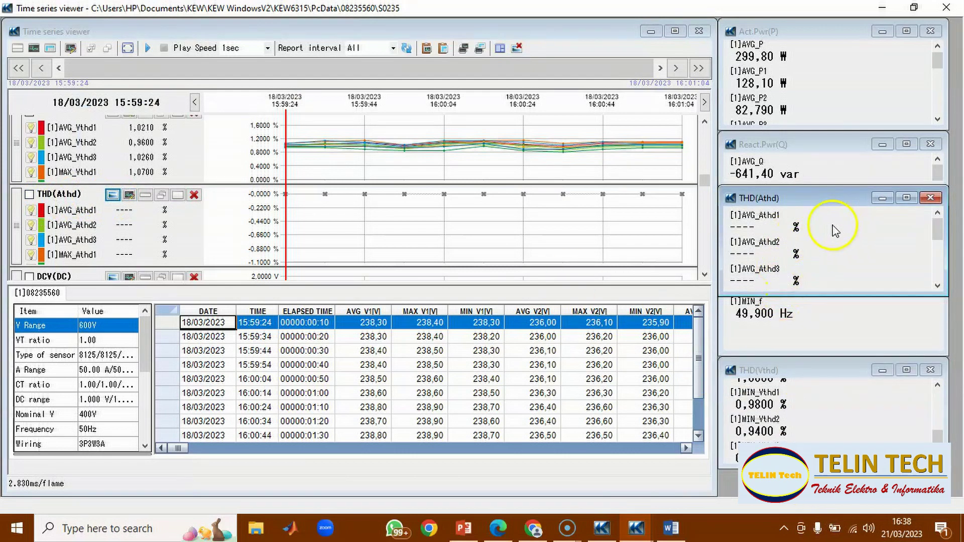
click(930, 198)
Step: Select the Unbalance(Vunb) graph, view its value window, and close the extra windows, keeping Act.Pwr(P), React.Pwr(Q) and Frequency(f)
scroll(150, 206, down, 2)
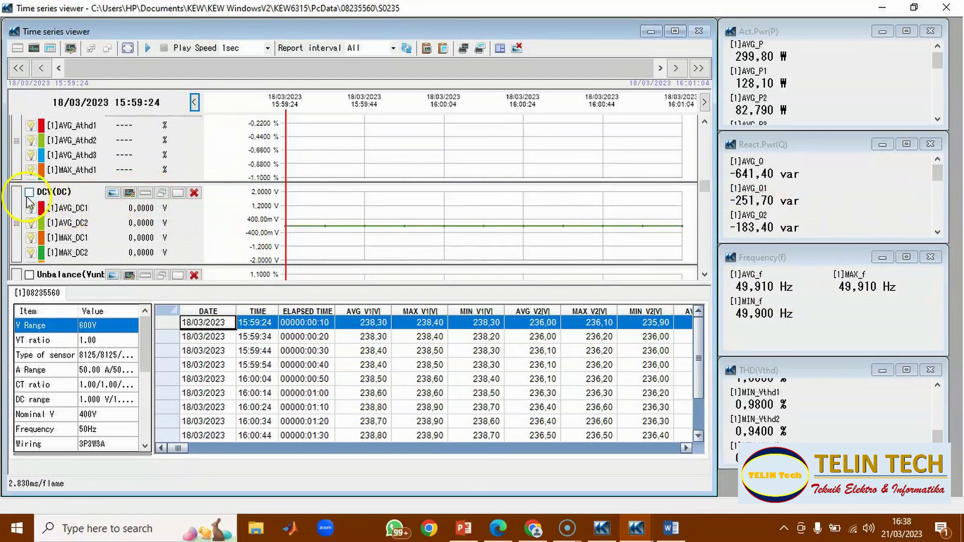
scroll(30, 201, down, 2)
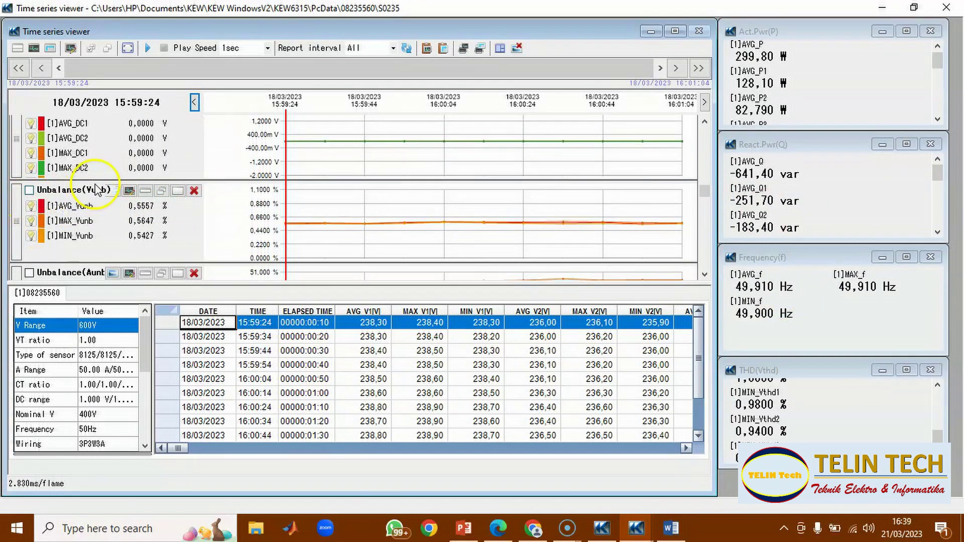
click(29, 190)
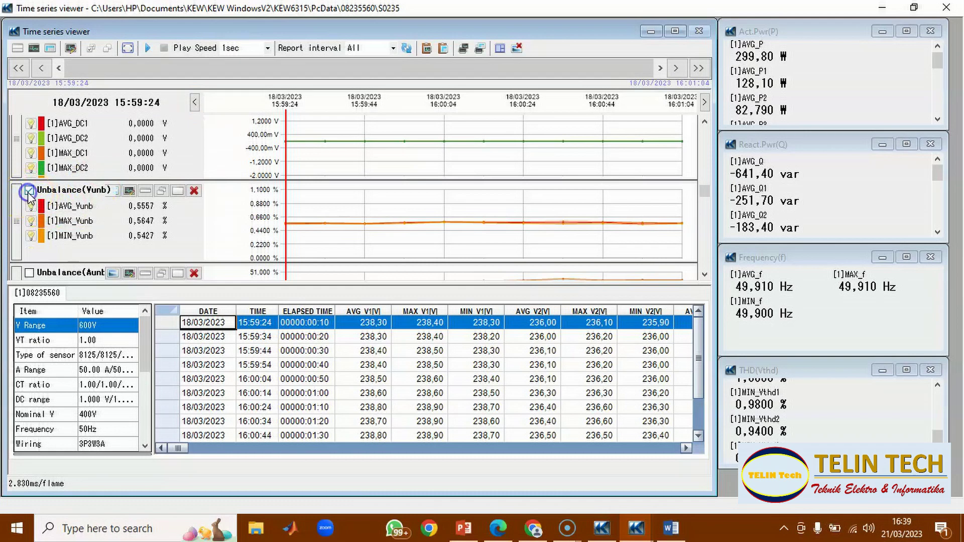
click(114, 192)
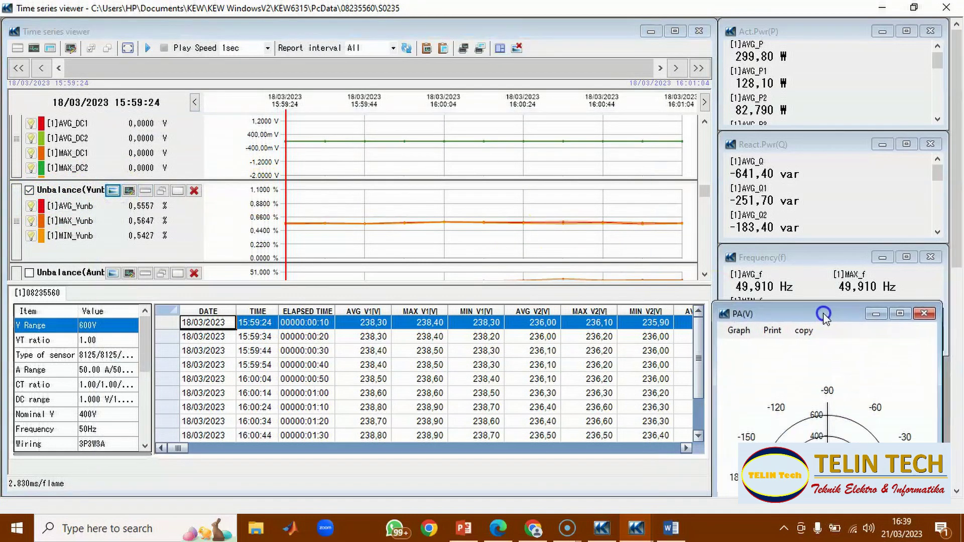
click(930, 370)
Step: Zoom in on the graphs' time axis by marking a time range starting at 15:59:24
scroll(306, 228, up, 5)
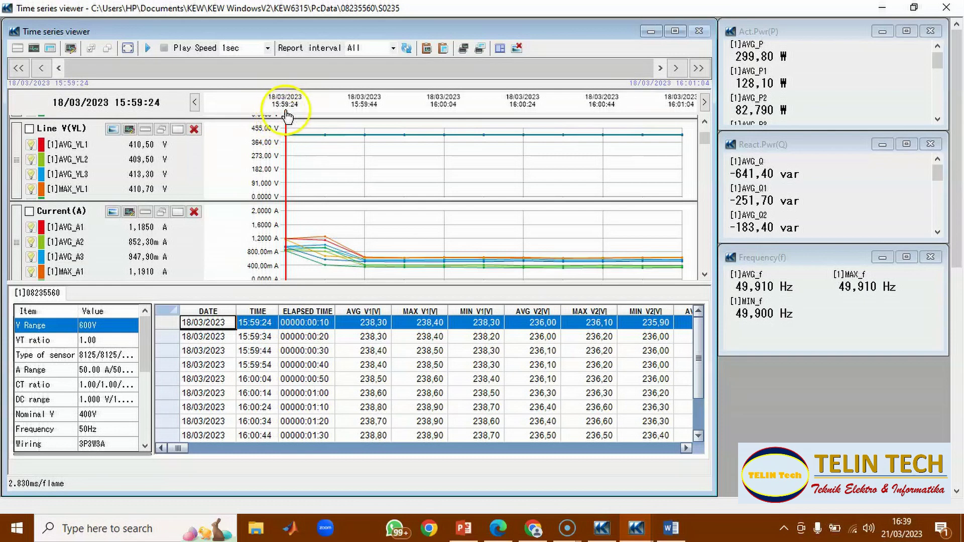
click(382, 117)
drag(305, 107, 293, 122)
drag(425, 110, 286, 111)
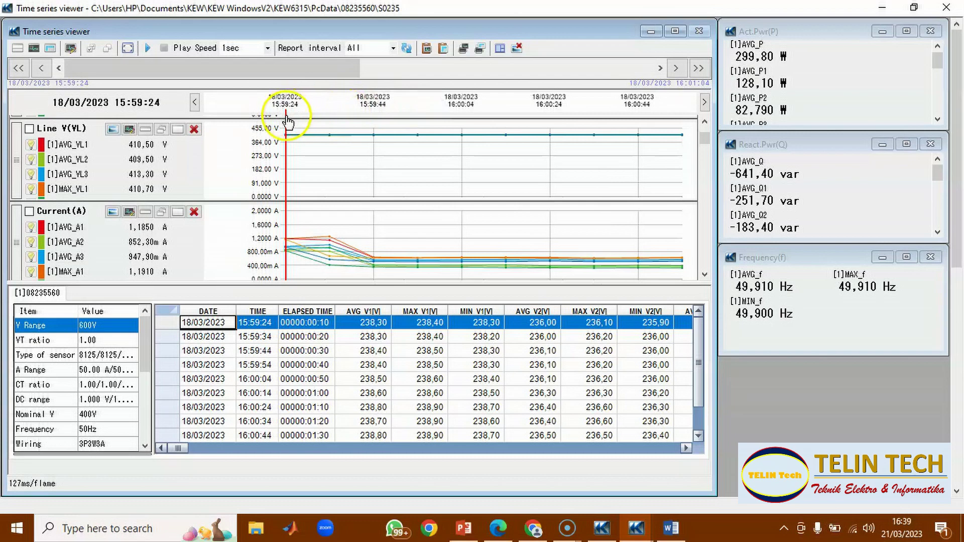
Step: Magnify the Voltage(V) graph's vertical axis to the 144–263 V range and restore its full scale
scroll(243, 166, up, 1)
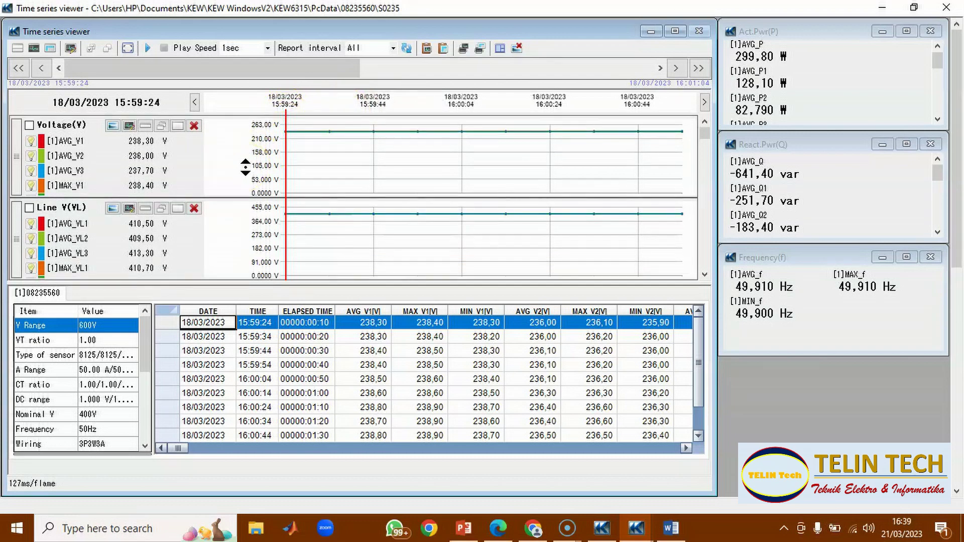
click(278, 132)
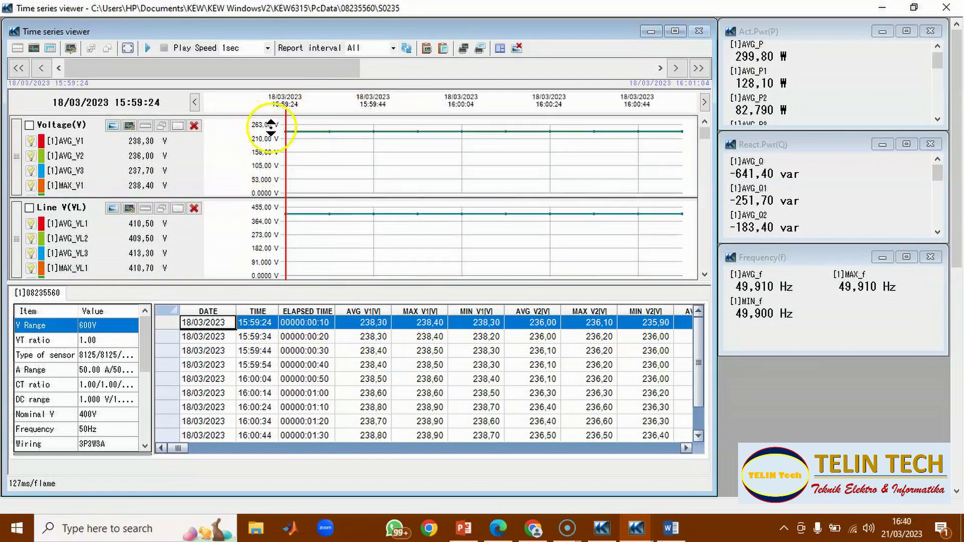
drag(273, 127, 271, 157)
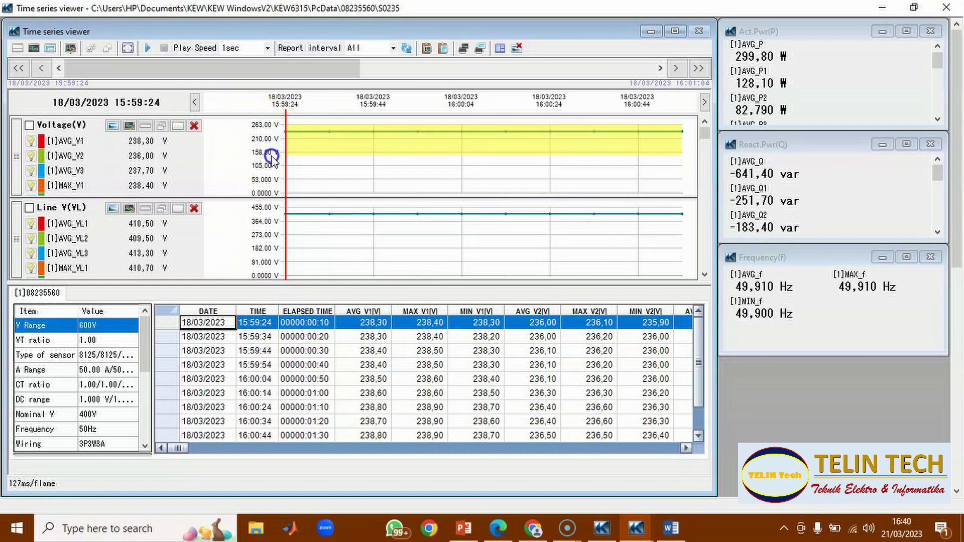
drag(272, 156, 271, 156)
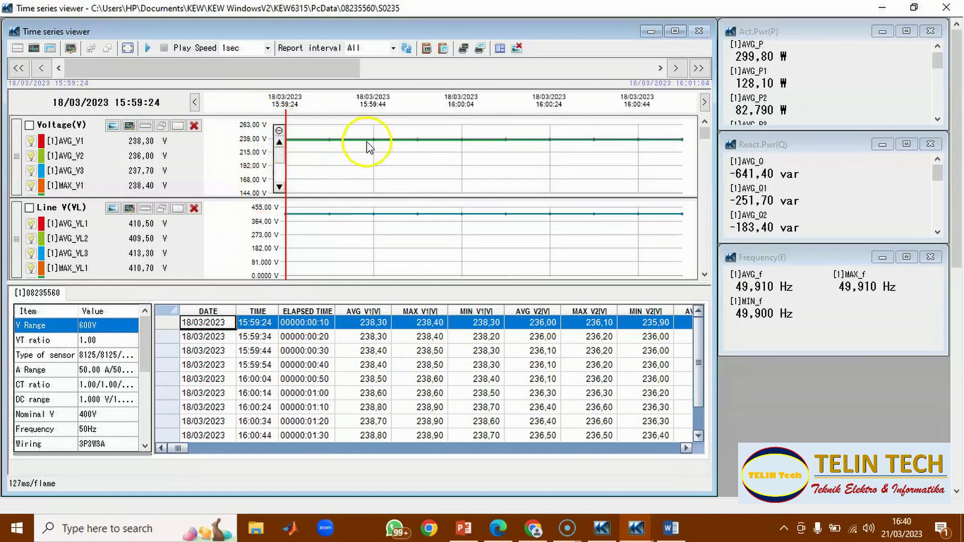
click(279, 131)
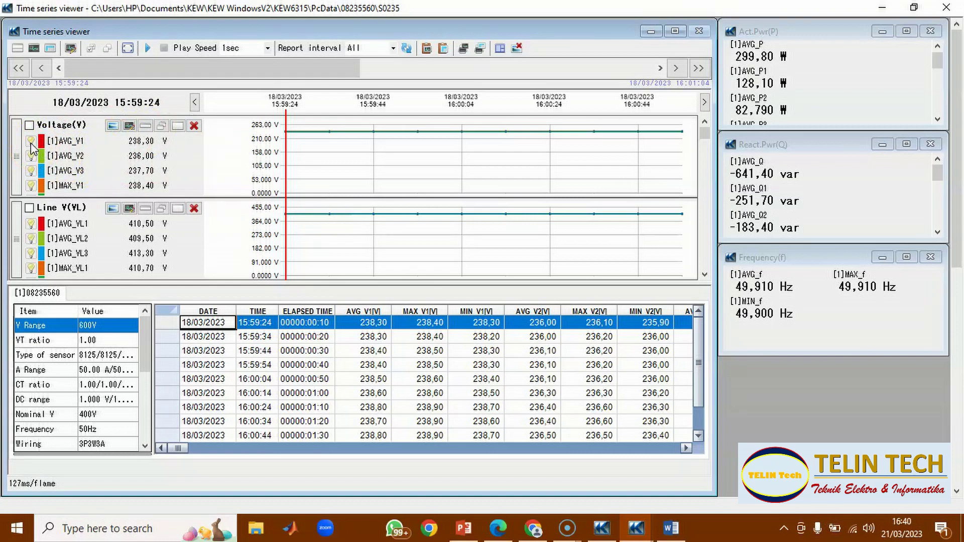
Step: Increase the height of the Appa.Pwr(S) graph and hide its MAX_S and MIN_S traces
scroll(31, 149, down, 3)
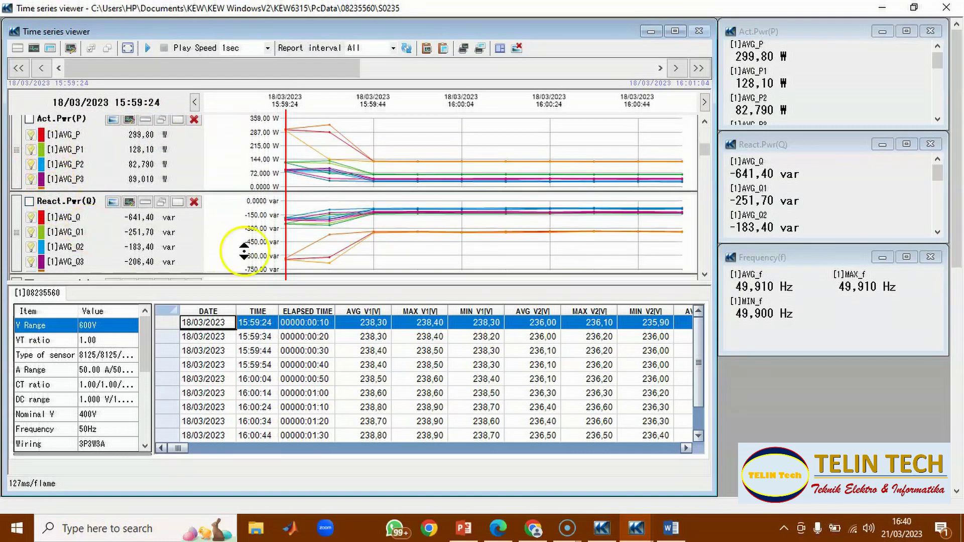
scroll(96, 236, down, 4)
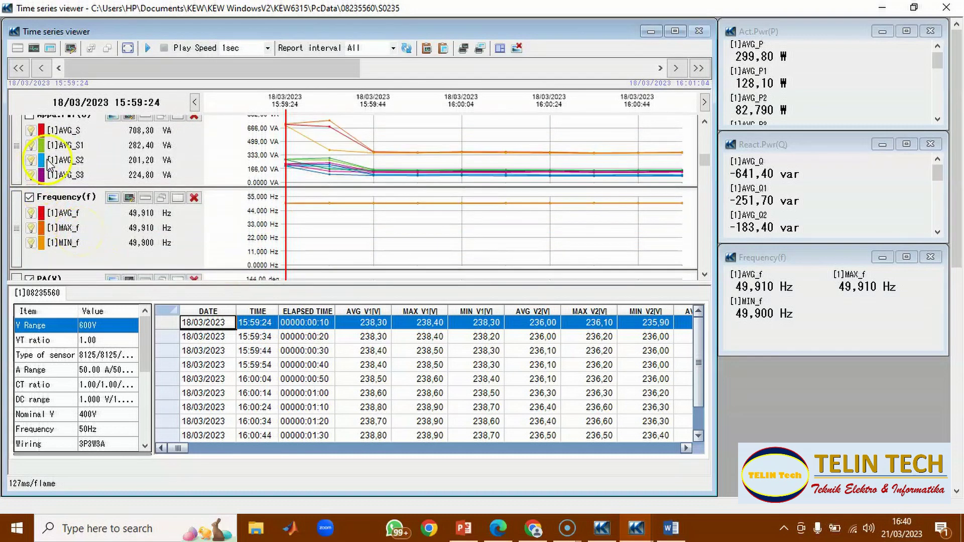
drag(64, 185, 65, 261)
click(32, 195)
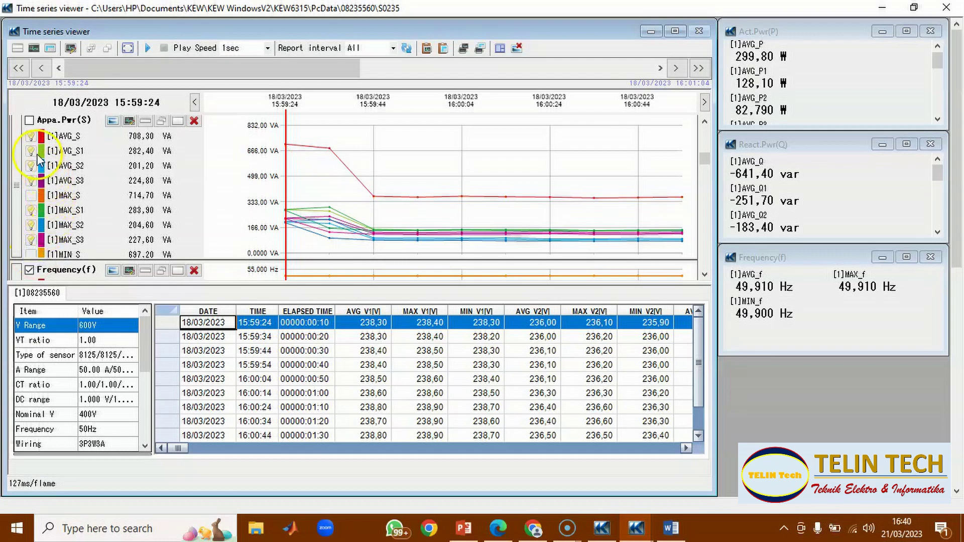
Step: Hide the AVG_S and AVG_S1 traces of the Appa.Pwr(S) graph and maximize the Time series viewer
click(32, 136)
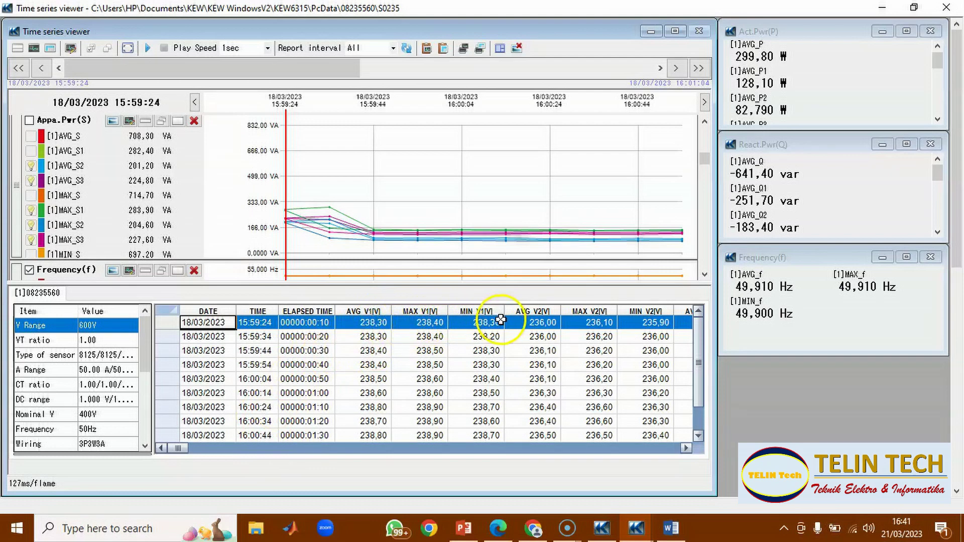
drag(699, 355, 700, 393)
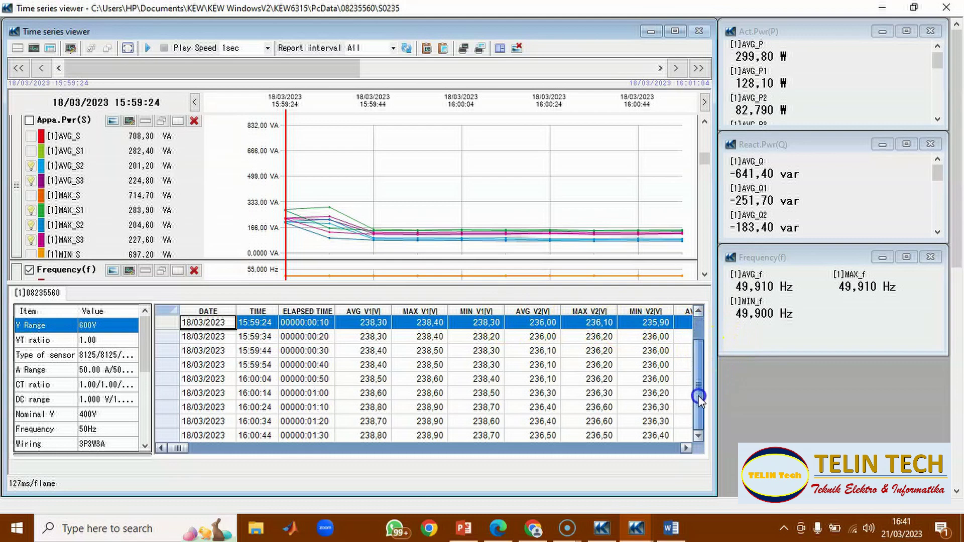
click(675, 31)
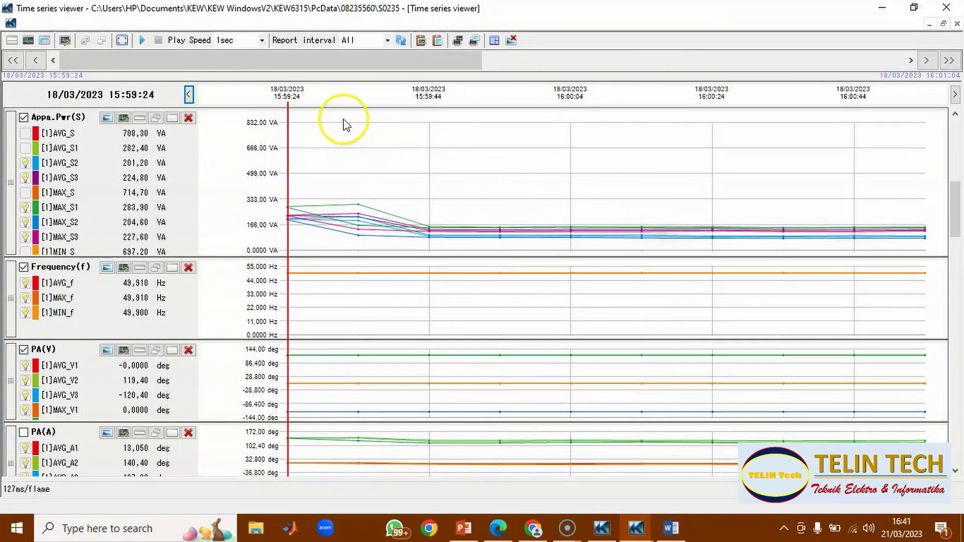
Step: Copy the time series graphs and paste them as a picture below the vector diagram in the Word document
click(423, 41)
click(670, 528)
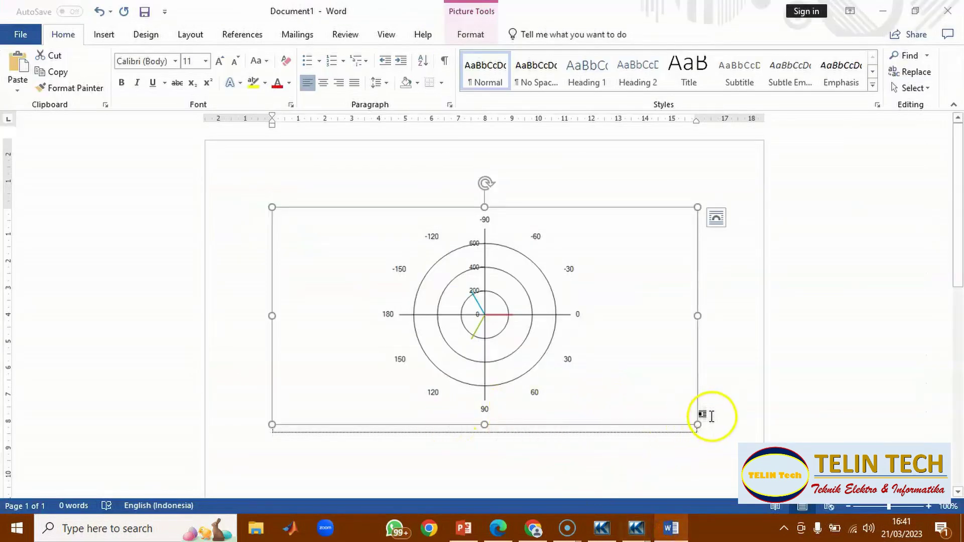
click(706, 415)
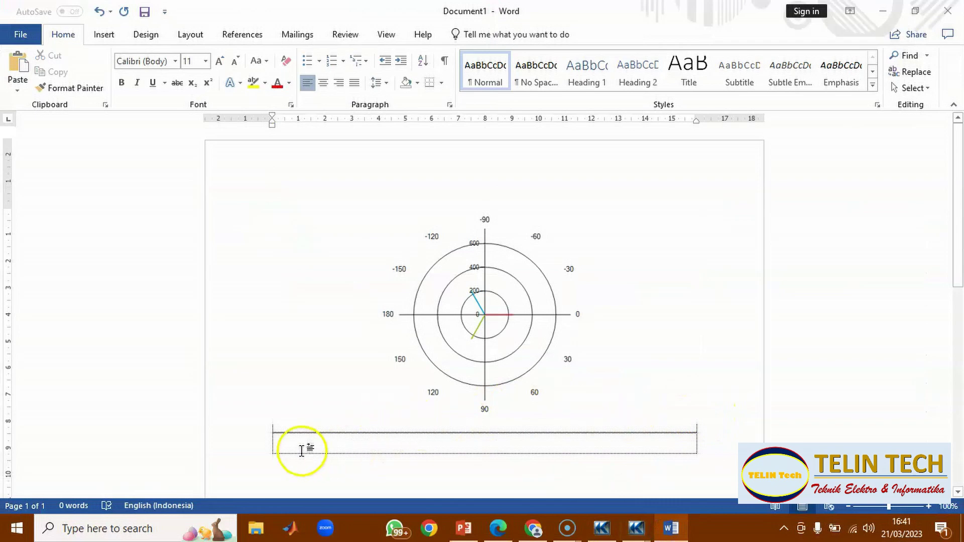
right_click(295, 442)
click(324, 308)
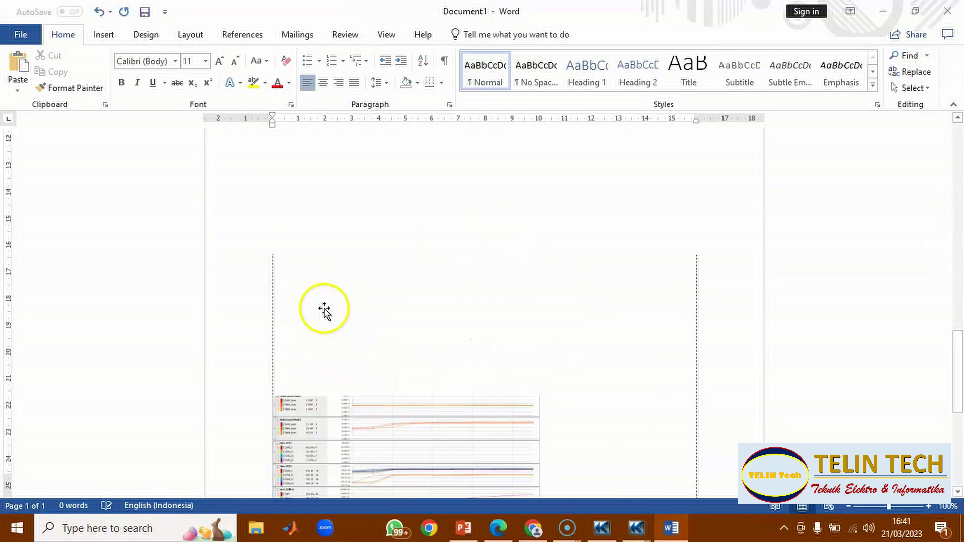
Step: Enlarge the pasted time series graph picture in Word to about 13 cm wide
click(343, 321)
scroll(424, 267, down, 2)
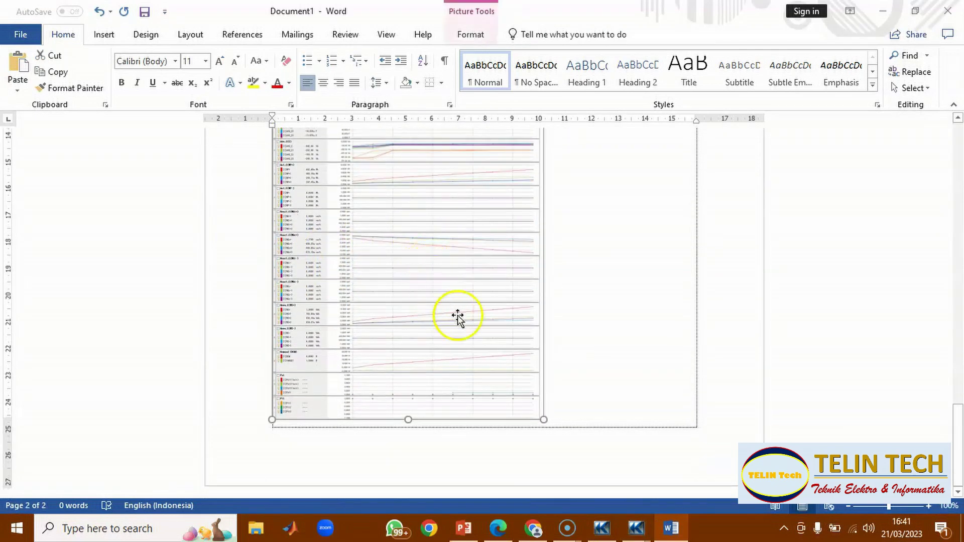
drag(547, 419, 622, 469)
Step: Copy the measurement data list from KEW Windows and paste it as text on a new line below the graph picture in Word
key(alt+Tab)
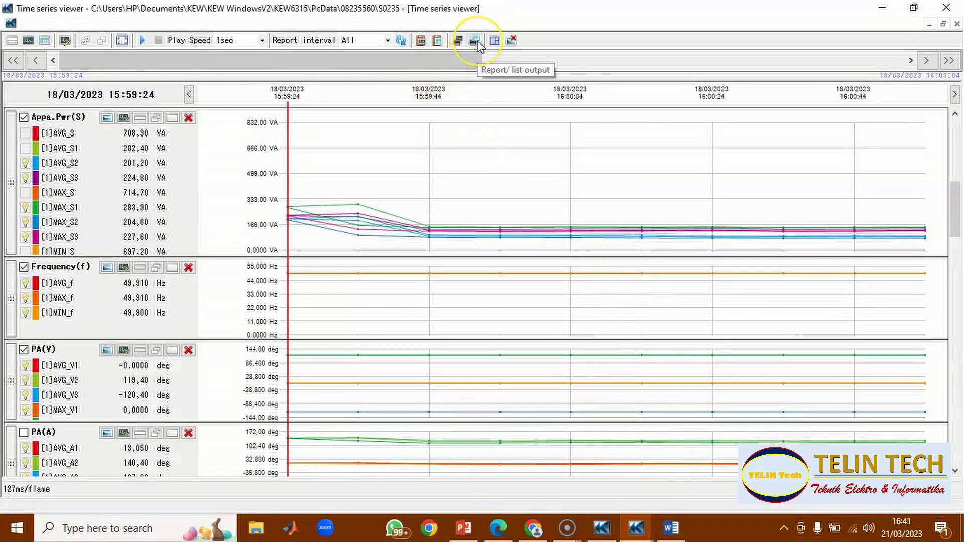
click(437, 41)
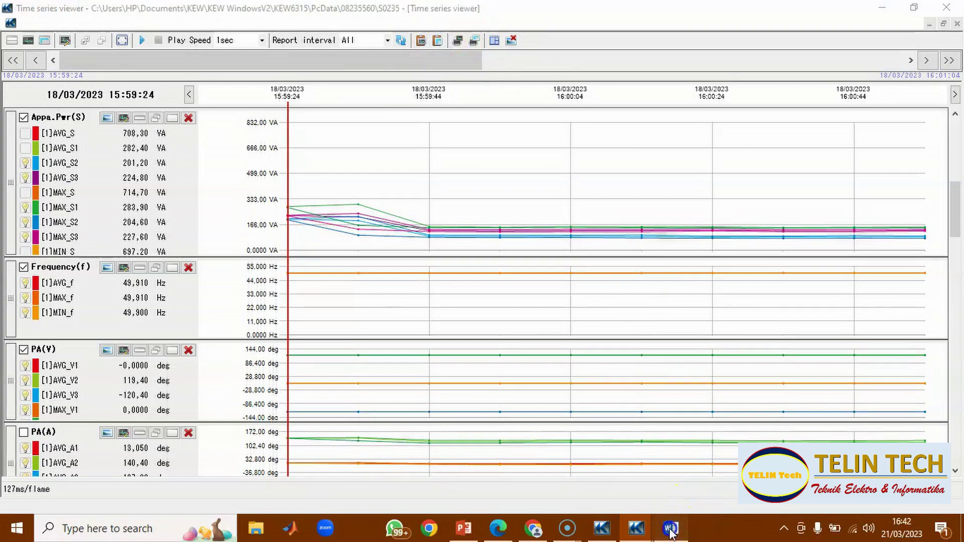
click(671, 528)
scroll(487, 357, down, 4)
scroll(487, 357, down, 1)
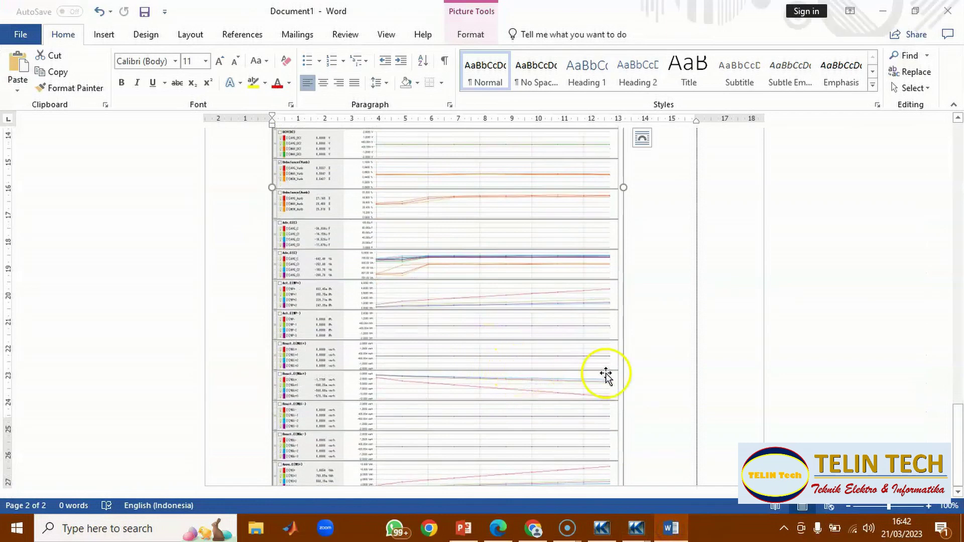
click(652, 461)
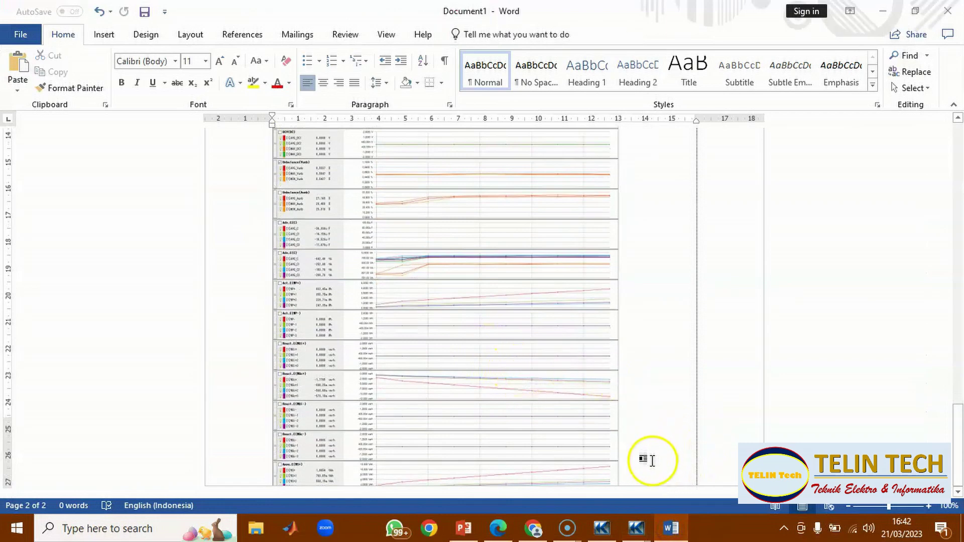
key(Return)
right_click(303, 477)
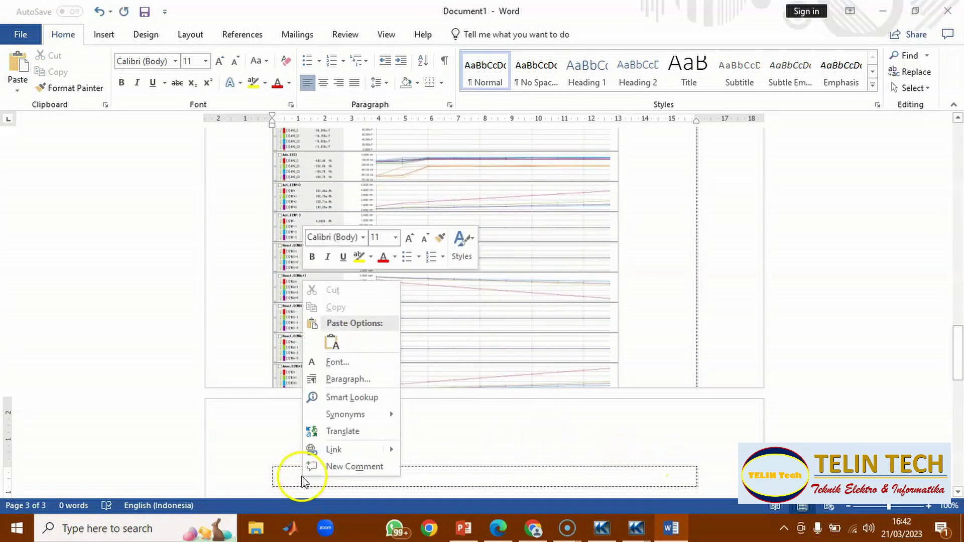
click(333, 343)
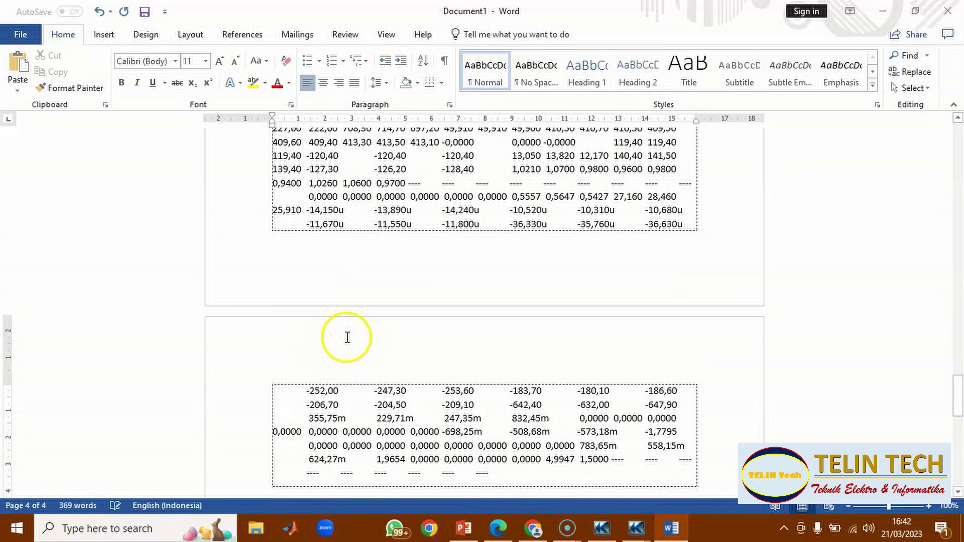
scroll(348, 338, up, 3)
scroll(348, 337, up, 15)
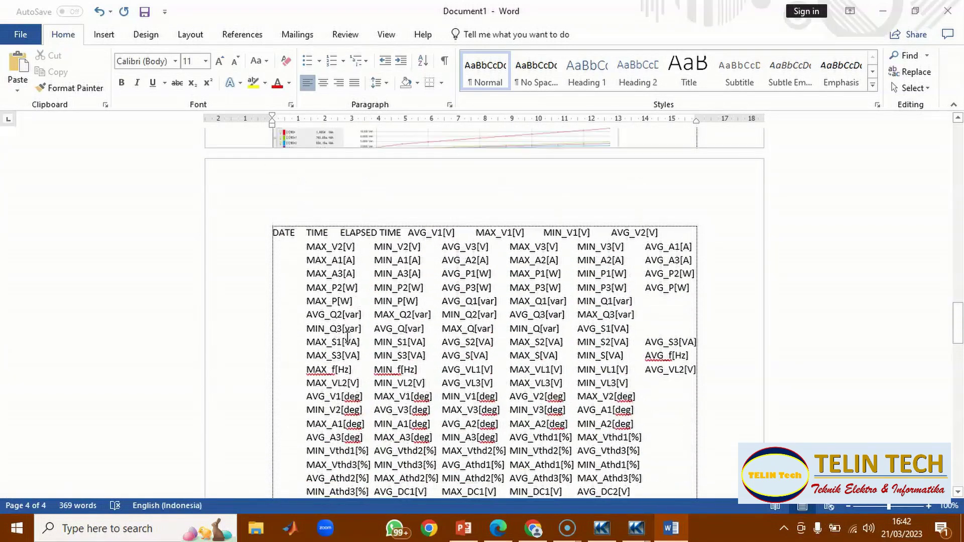
Step: Return to the Time series viewer, look through the graphs in a maximized Full scale window, and close the viewer
click(638, 529)
click(712, 472)
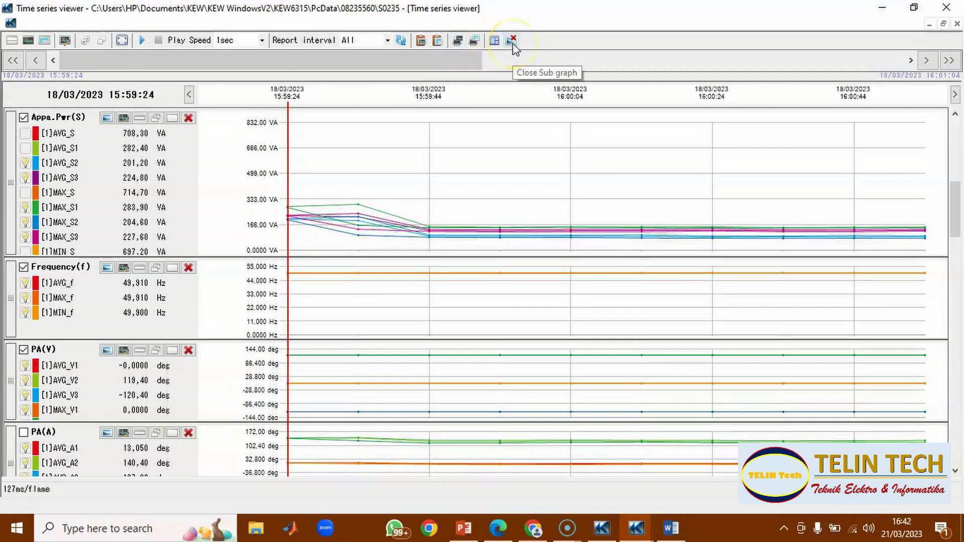
click(124, 43)
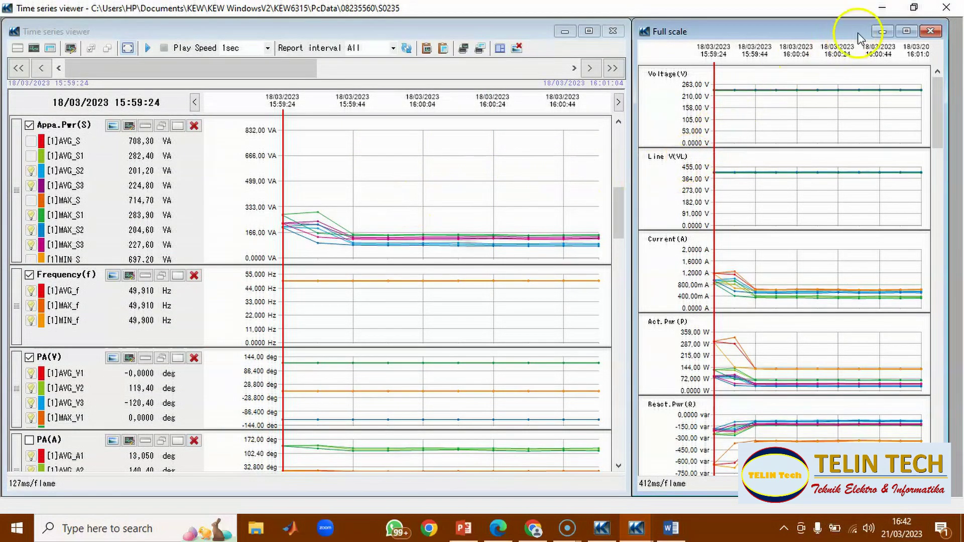
click(906, 31)
scroll(372, 176, down, 5)
scroll(372, 176, up, 5)
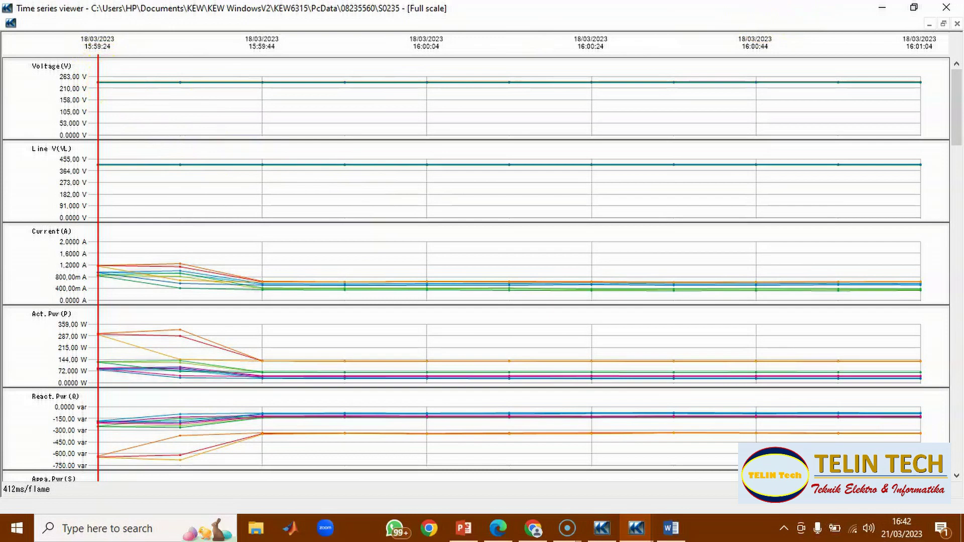
click(954, 9)
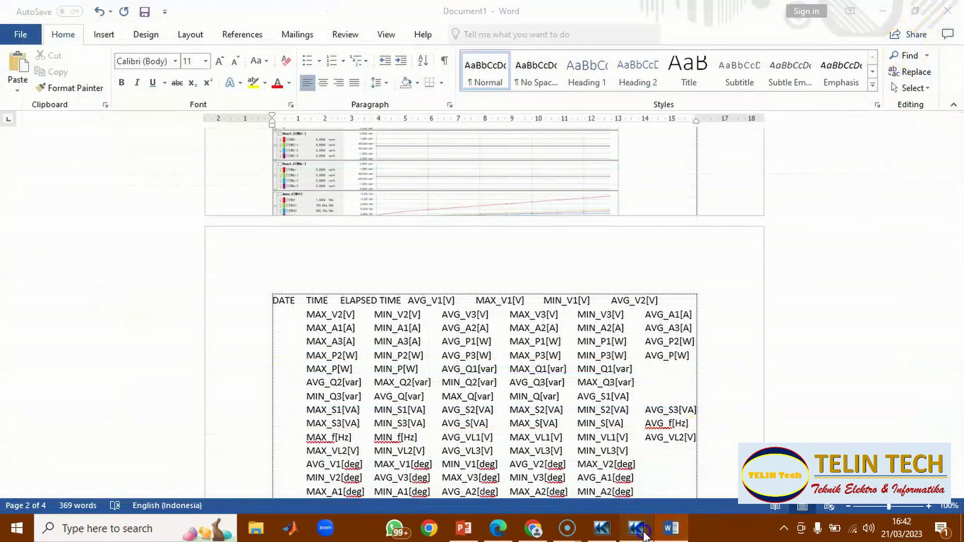
Step: Return to the S0235 time series, review the report interval options, and auto-play the record at 1sec speed
click(636, 528)
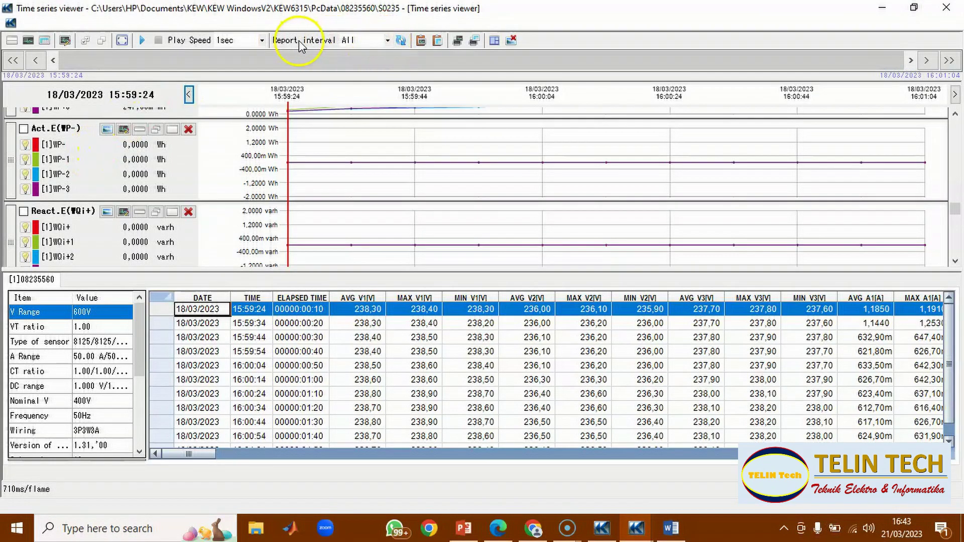
click(387, 40)
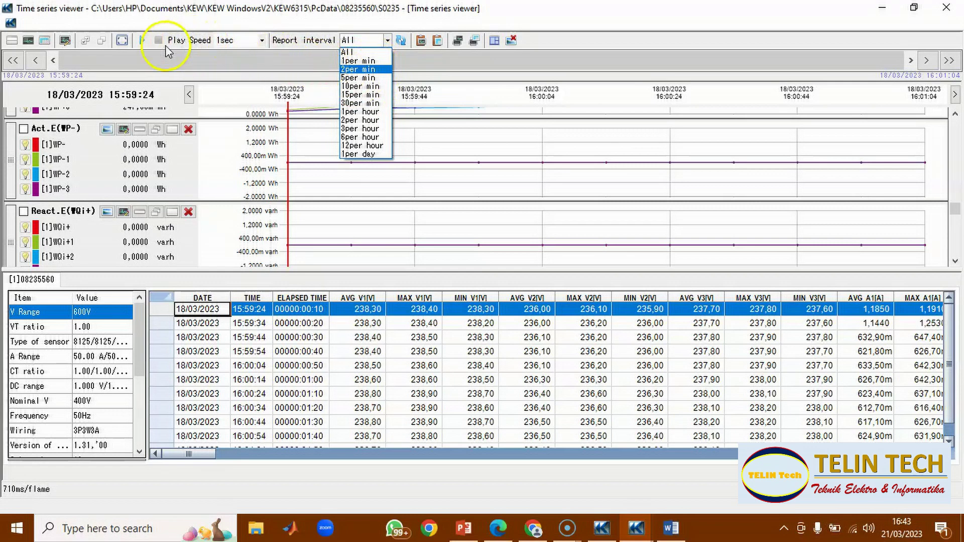
click(143, 42)
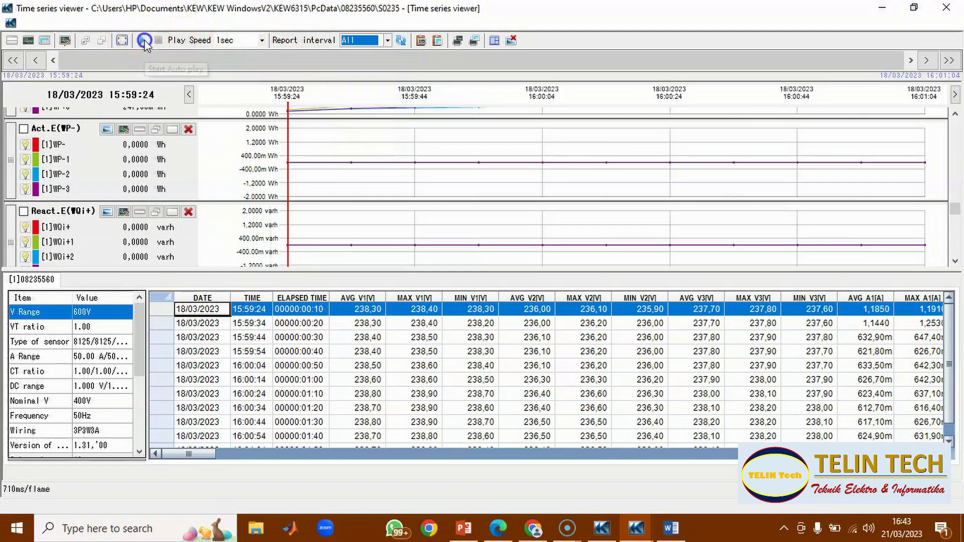
click(144, 42)
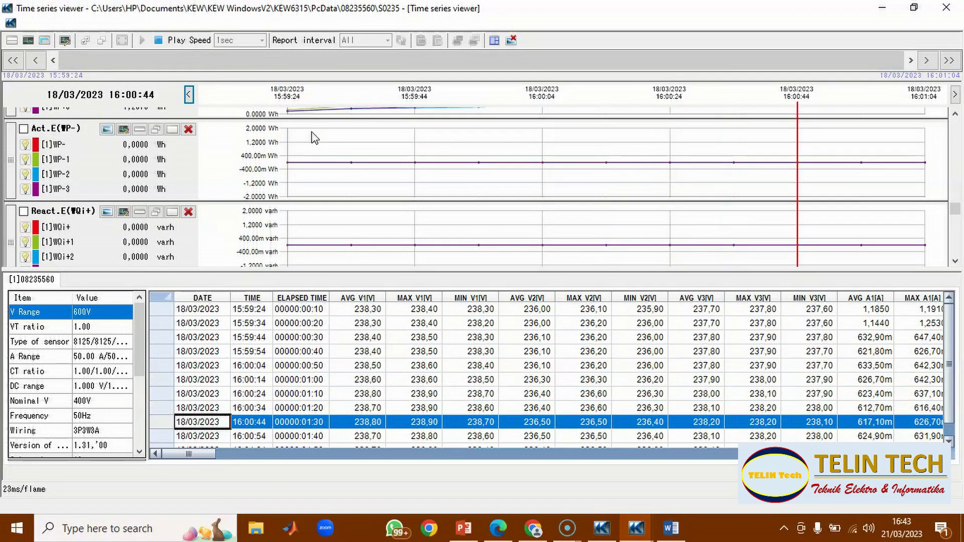
scroll(315, 138, up, 2)
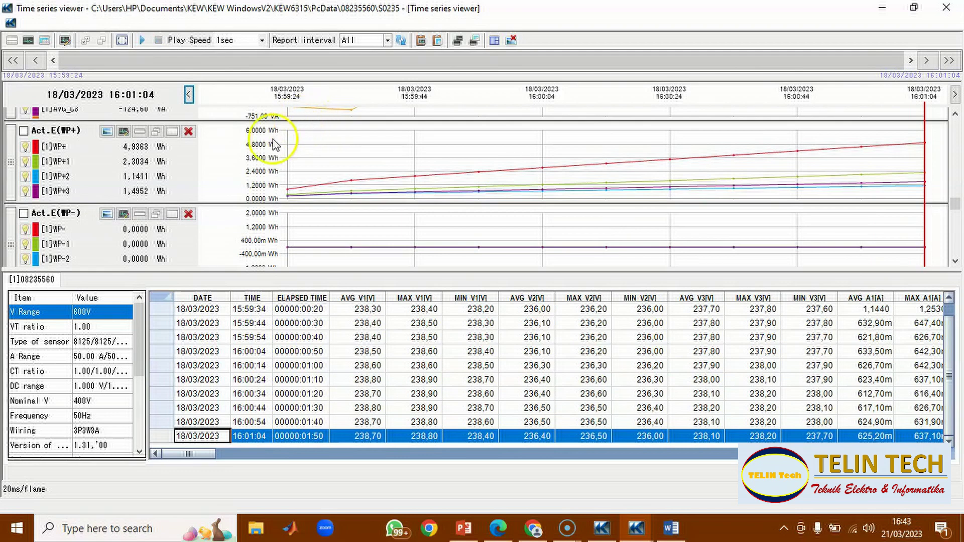
Step: Close the Time series viewer and open record S0235 in a maximized Harmonics viewer
click(947, 9)
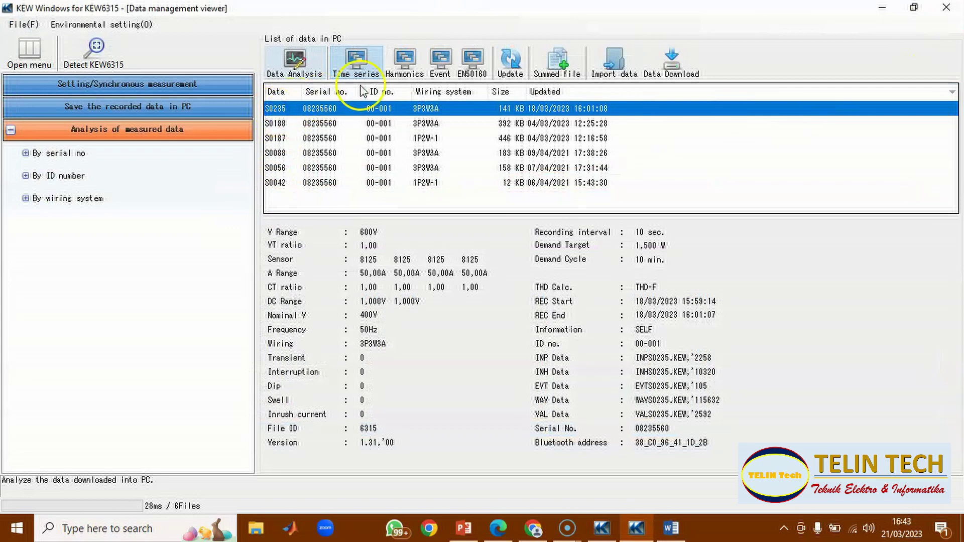
click(402, 78)
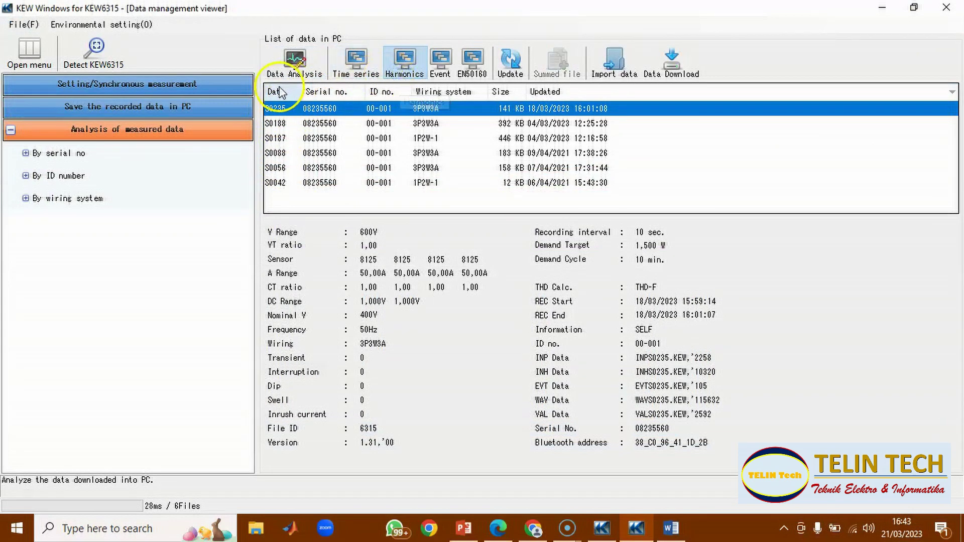
click(409, 73)
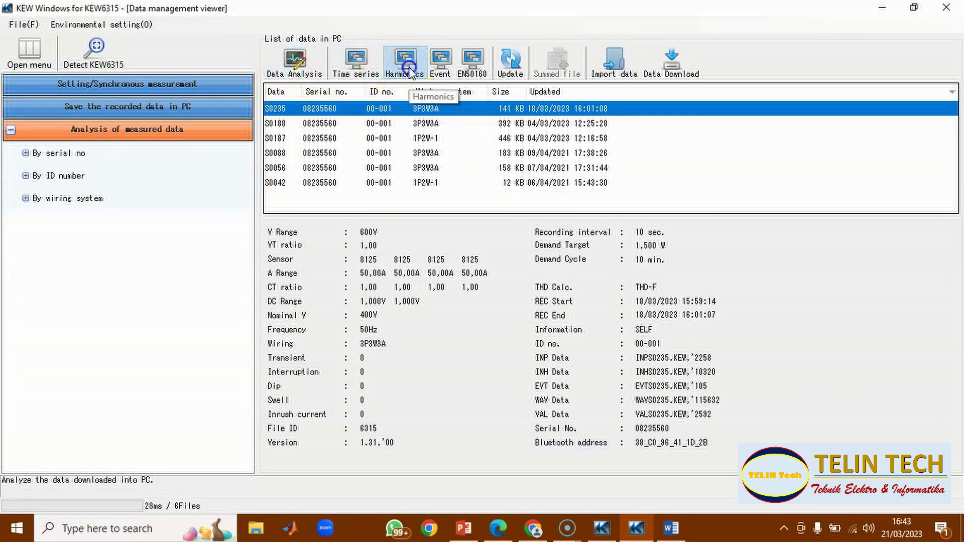
click(290, 74)
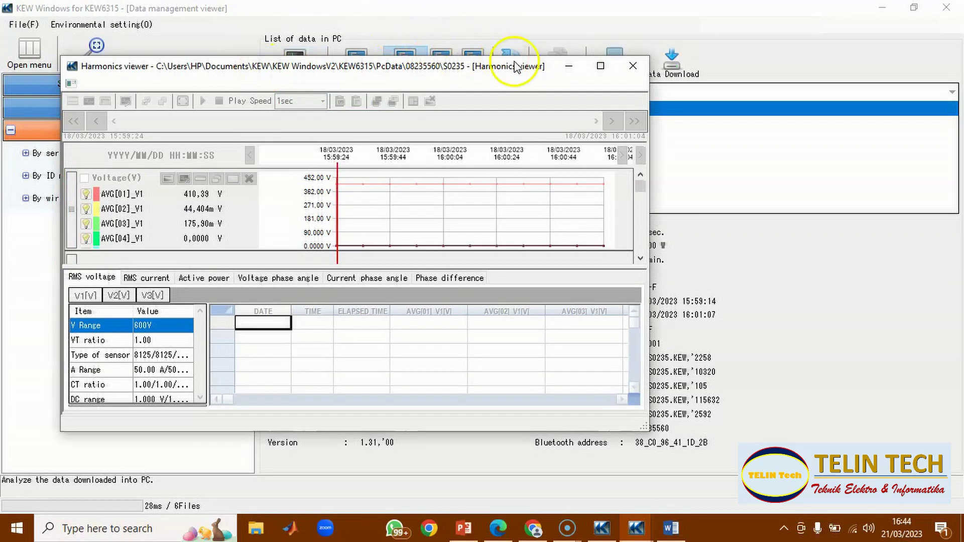
click(600, 66)
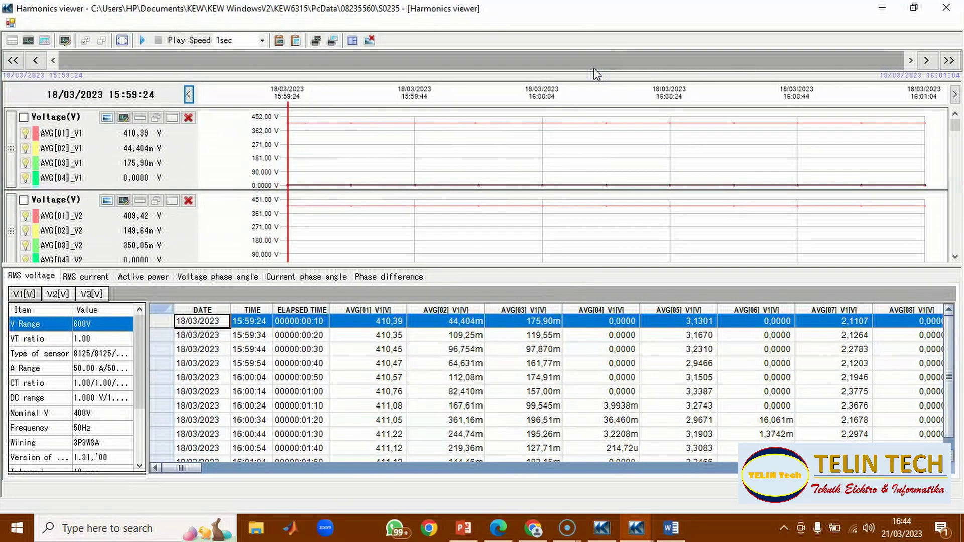
Step: View the harmonics tables for RMS current, Active power, Voltage phase angle, Current phase angle and Phase difference
click(476, 155)
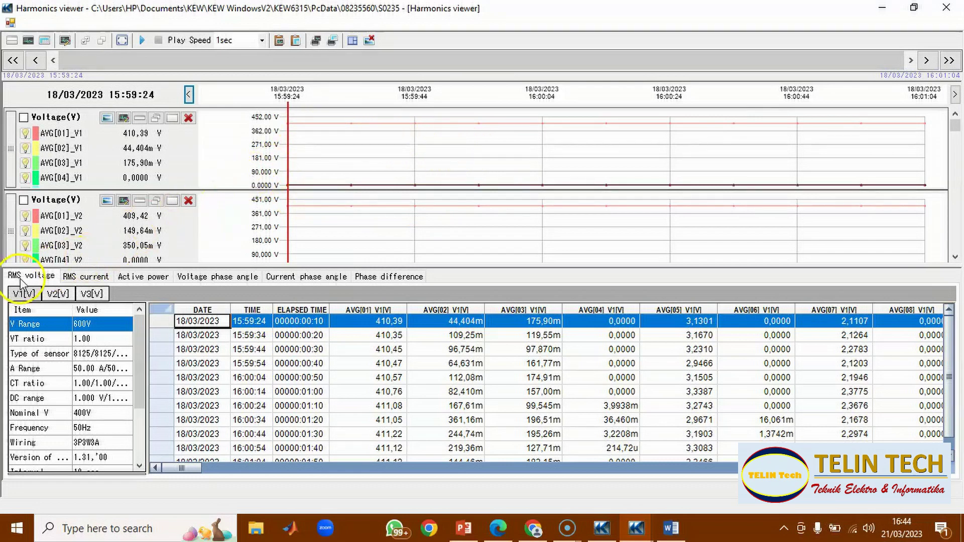
click(79, 278)
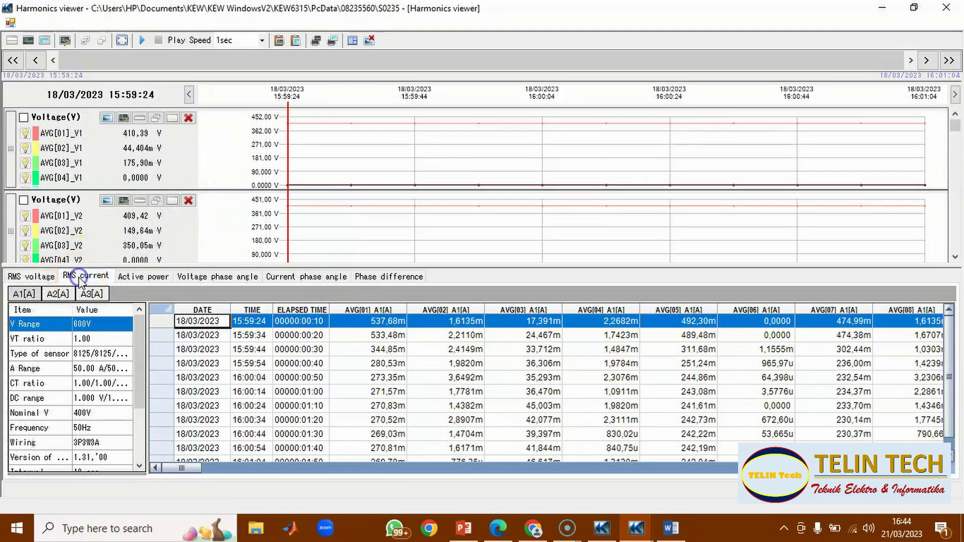
click(141, 282)
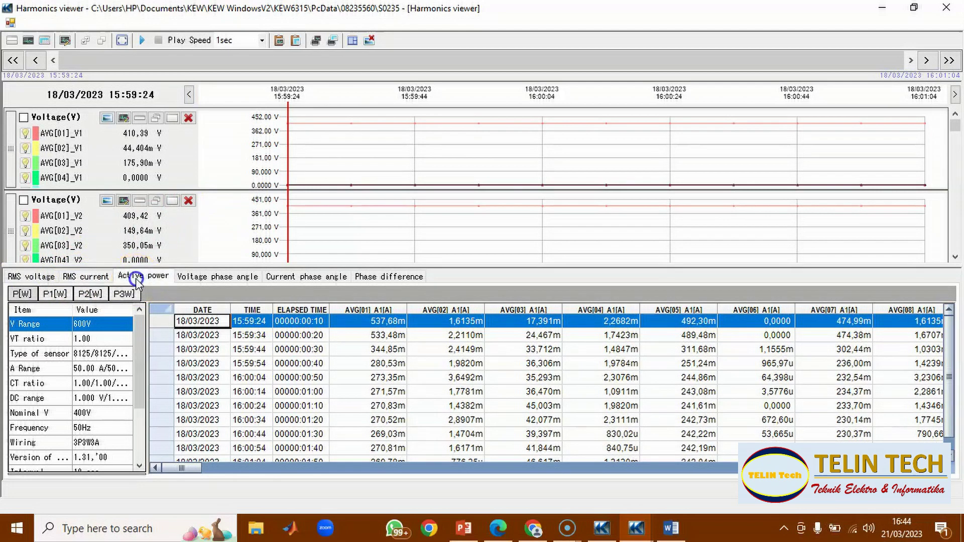
click(205, 281)
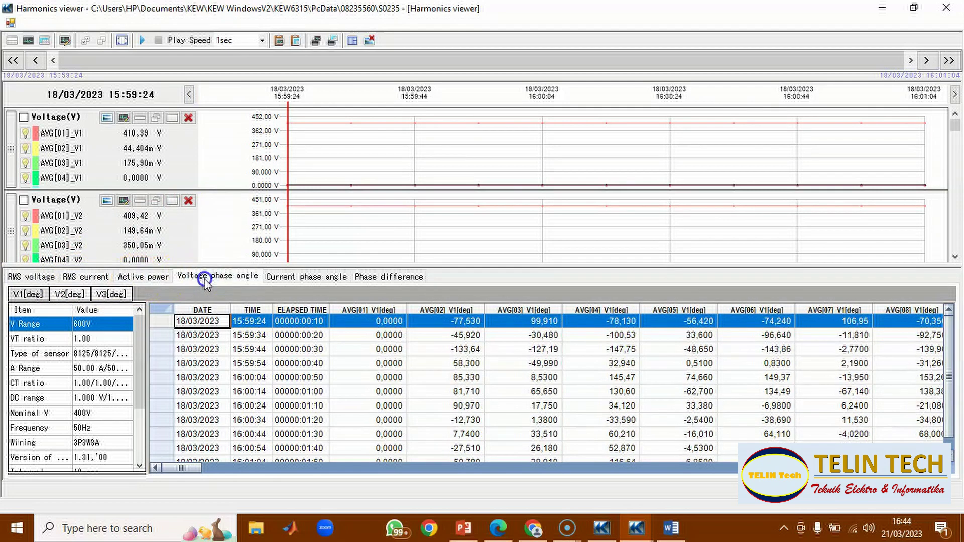
click(291, 277)
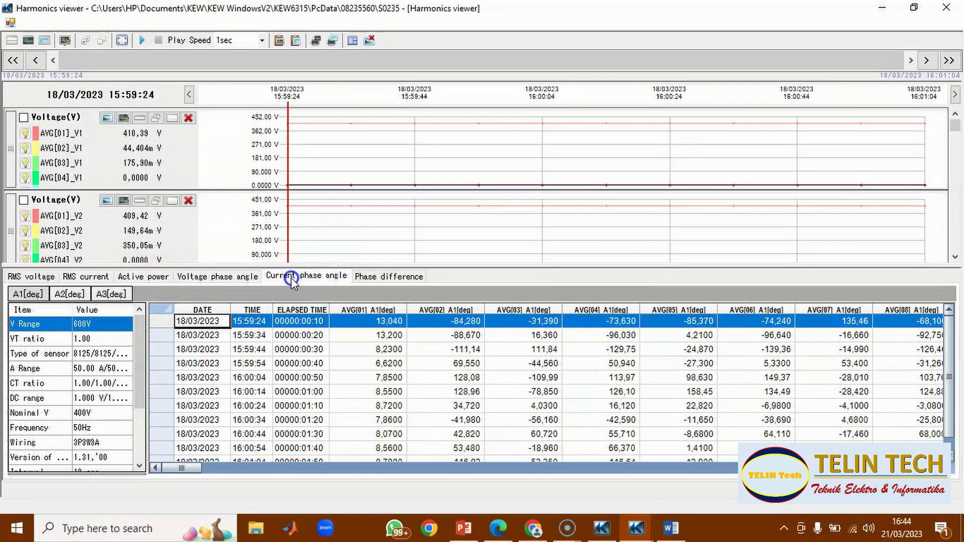
click(387, 281)
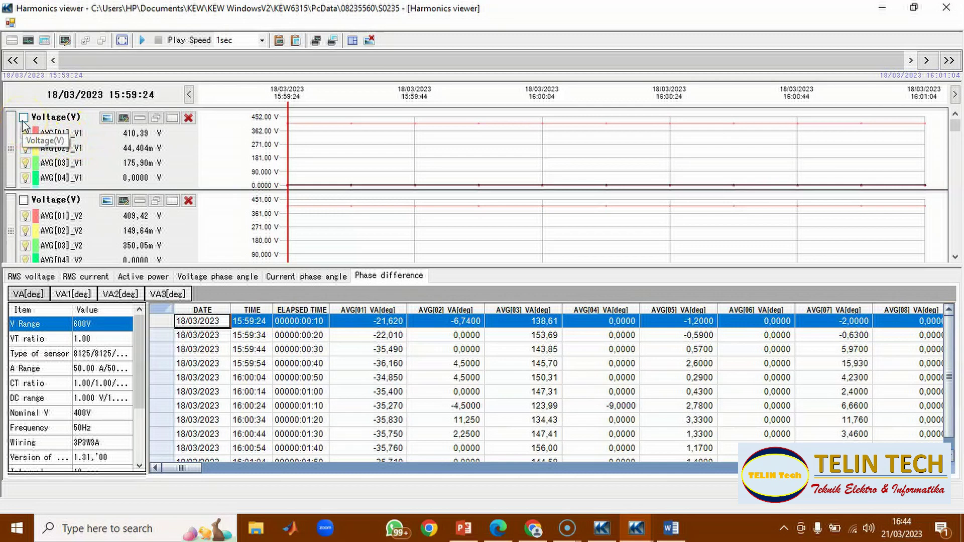
Step: Open the V1 voltage harmonics bar graph in its own window, enlarge the window, and copy the graph
click(106, 118)
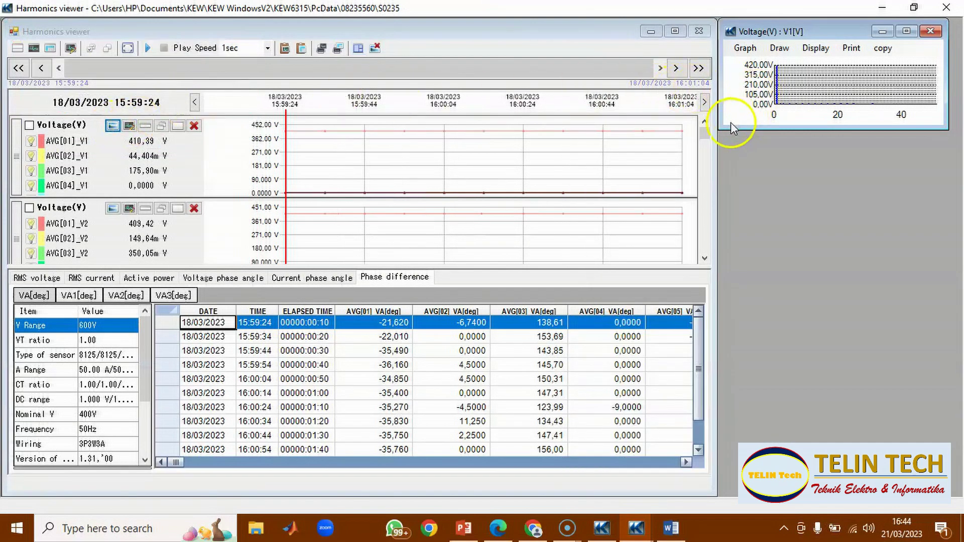
drag(724, 130, 401, 286)
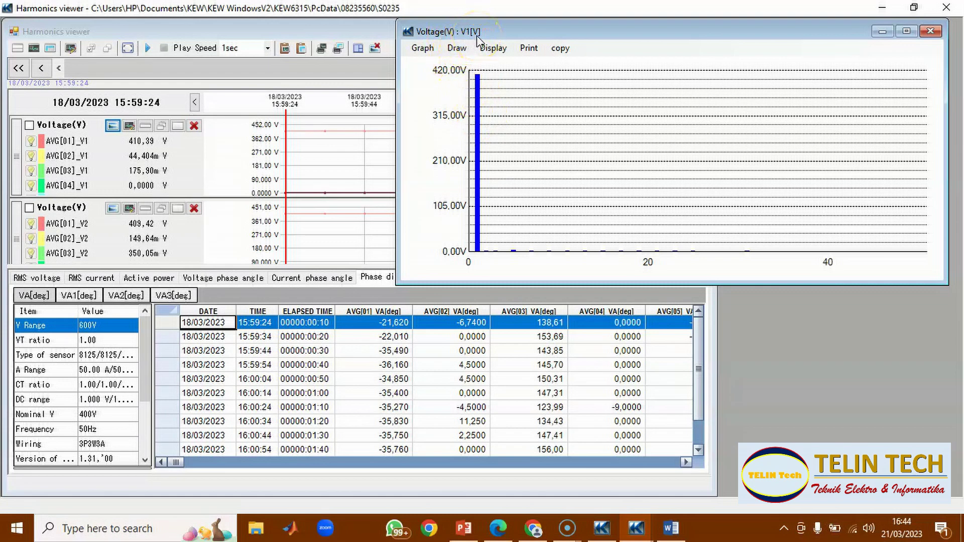
click(423, 50)
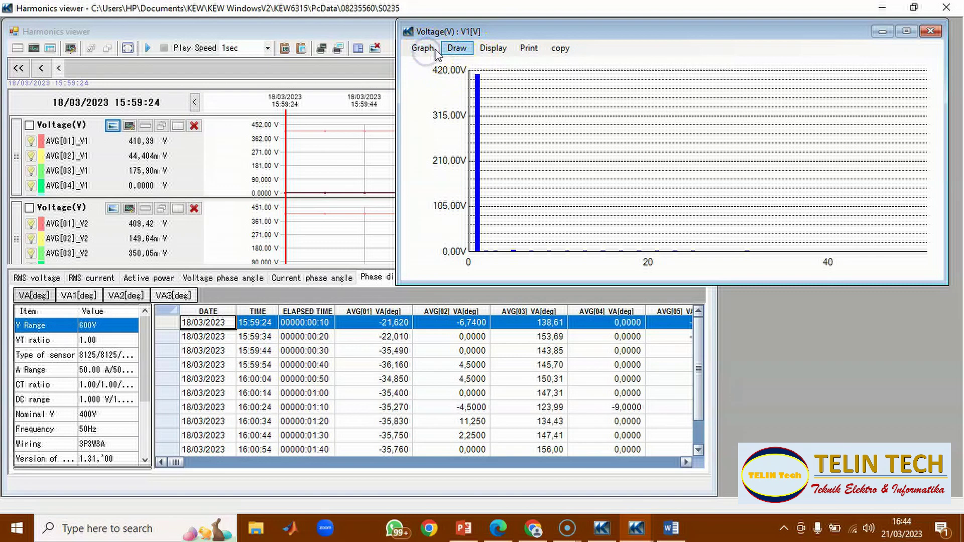
click(558, 48)
Step: Switch to Word and delete the previously pasted time series graphs and data from Document1
click(671, 527)
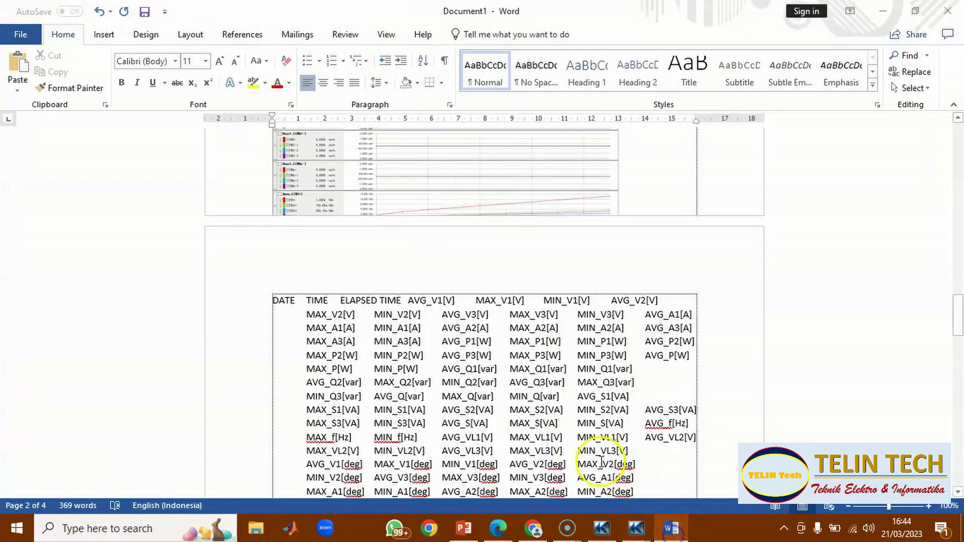
drag(279, 305, 645, 461)
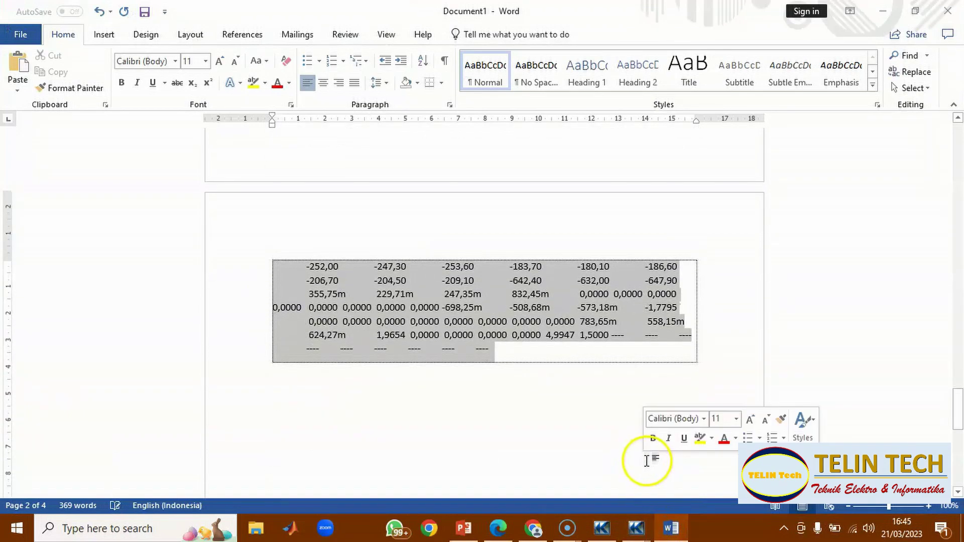
key(ctrl+v)
click(418, 251)
key(Delete)
Step: Paste the copied V1 voltage harmonics graph into the emptied frame in Document1
right_click(289, 163)
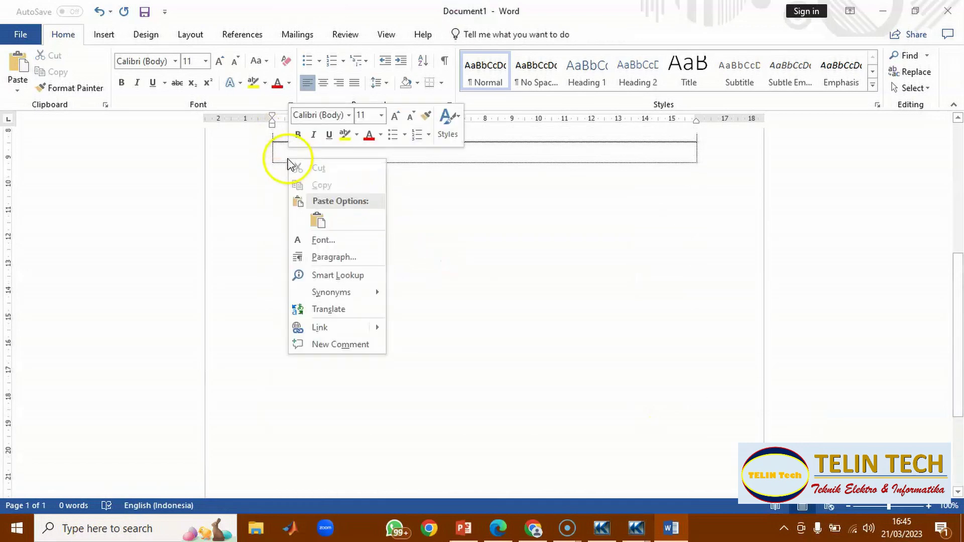
click(317, 220)
click(418, 233)
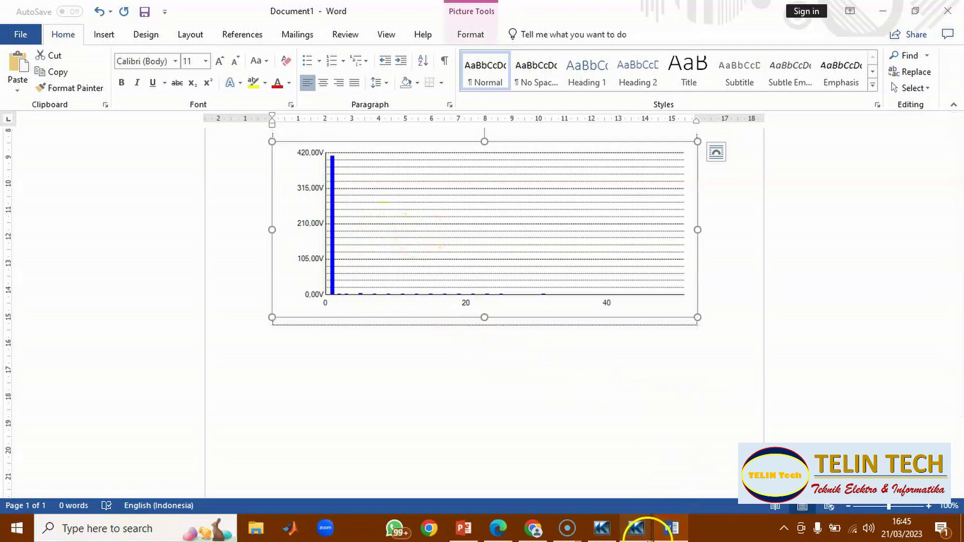
Step: Return to the Harmonics viewer and open the V2 voltage harmonics bar graph alongside the V1 graph
mouse_move(636, 527)
click(690, 496)
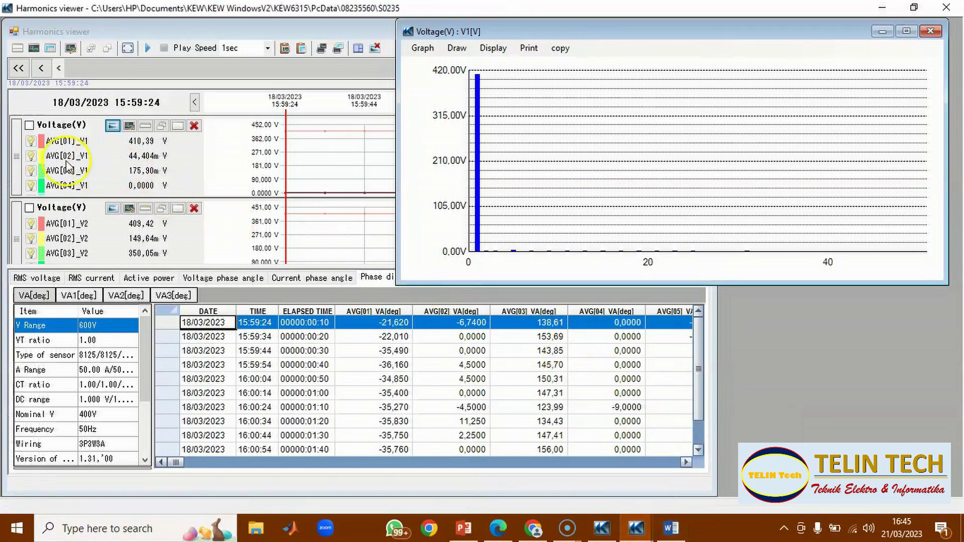
click(113, 208)
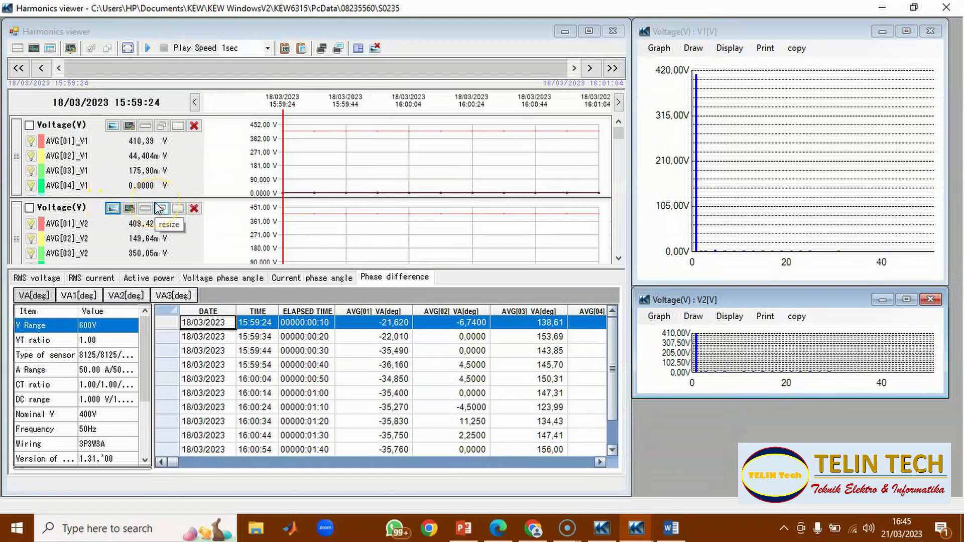
scroll(103, 191, down, 1)
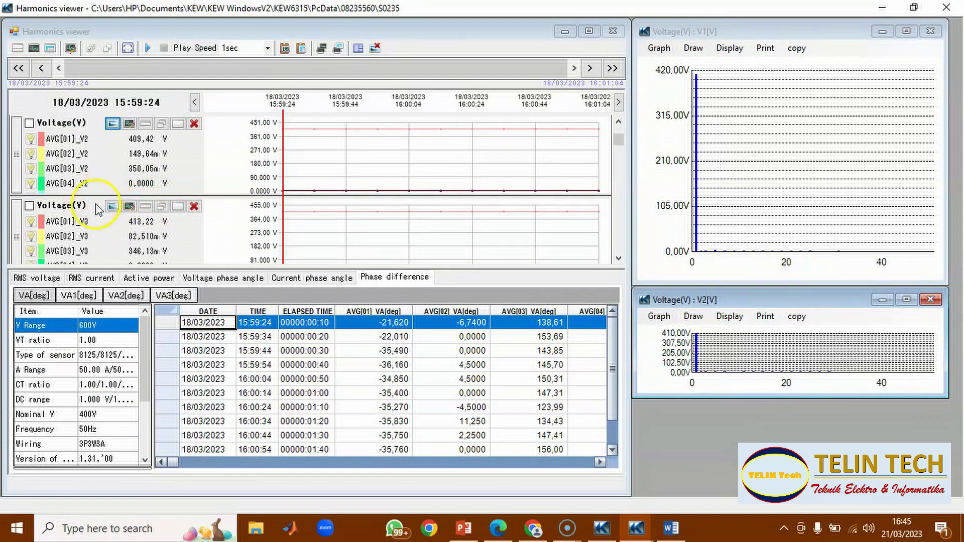
drag(39, 213, 53, 216)
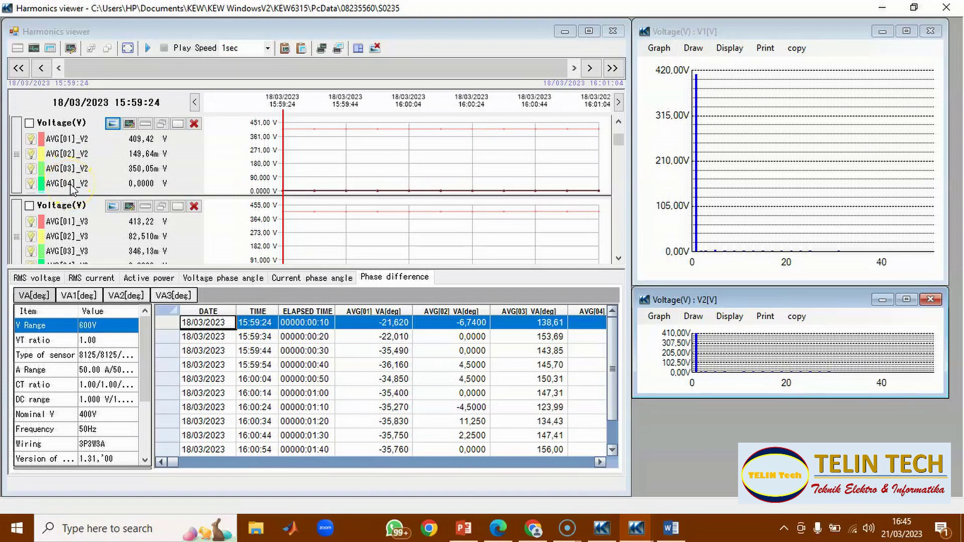
Step: Show only the data list and examine the VA1 phase difference values across the harmonic orders, returning to the VA table
click(51, 48)
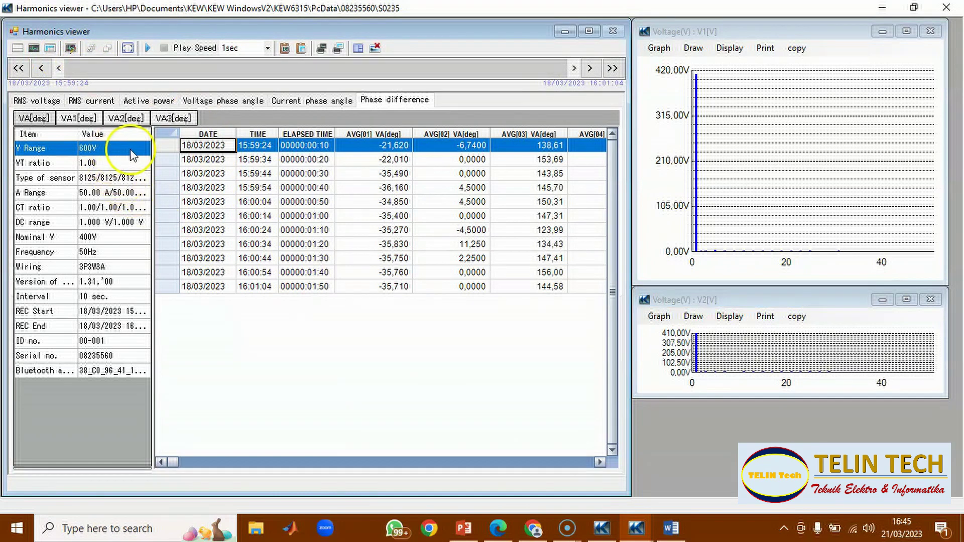
click(88, 119)
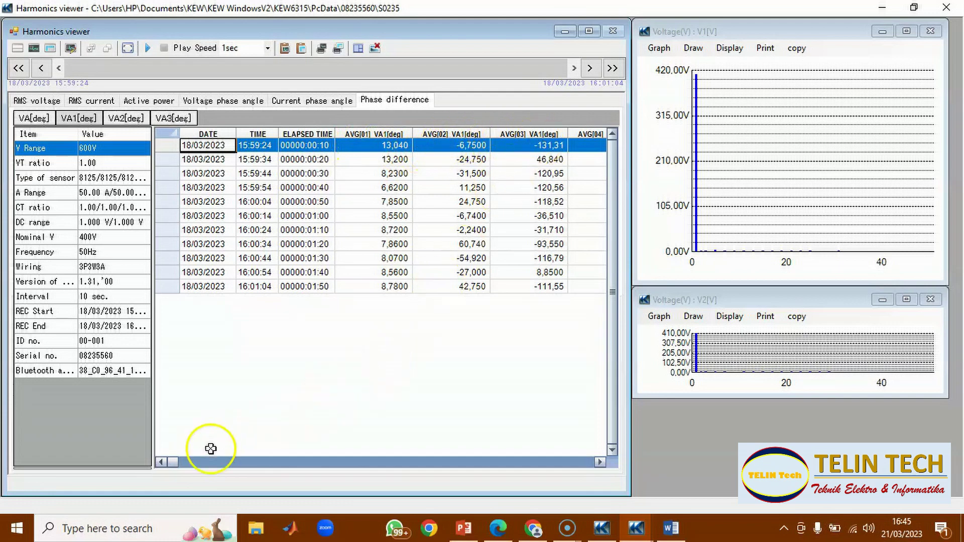
click(340, 461)
click(344, 461)
click(362, 461)
click(364, 462)
click(365, 462)
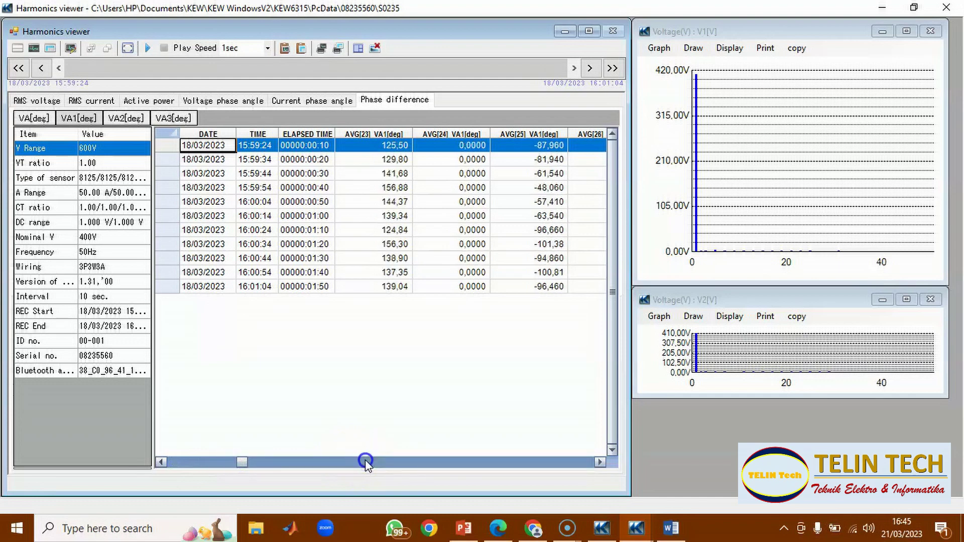
click(368, 463)
click(373, 463)
click(33, 118)
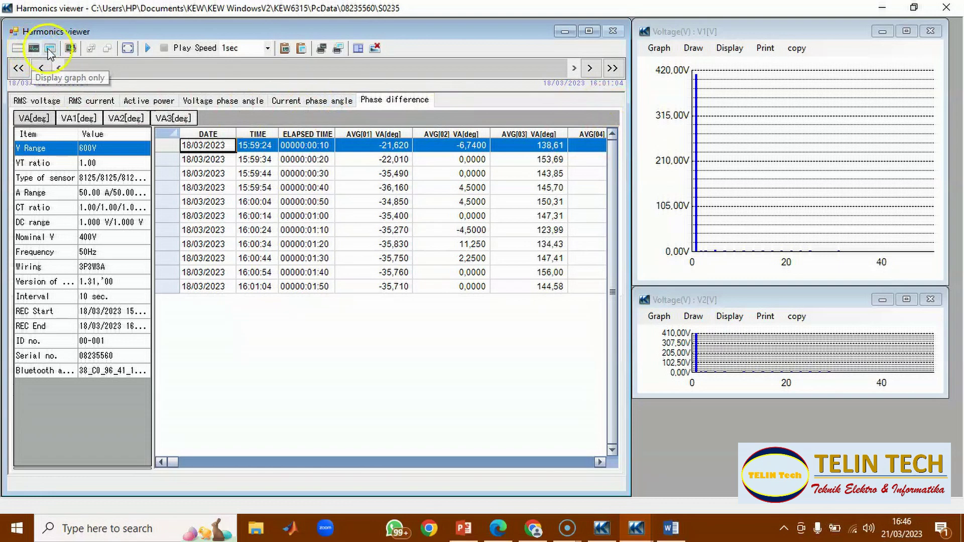
Step: Show only the graphs in the Harmonics viewer and close the separate V2 and V1 bar graph windows
click(34, 49)
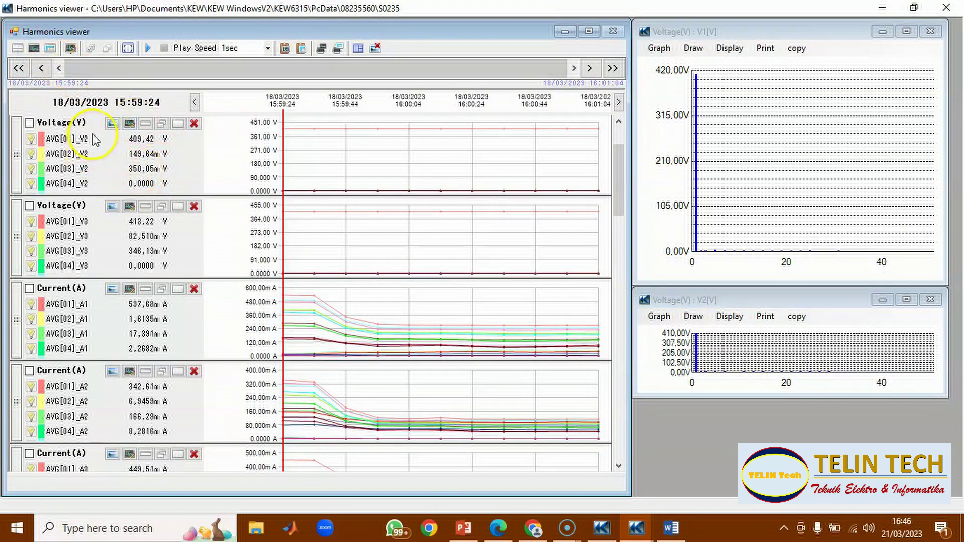
click(930, 300)
click(930, 32)
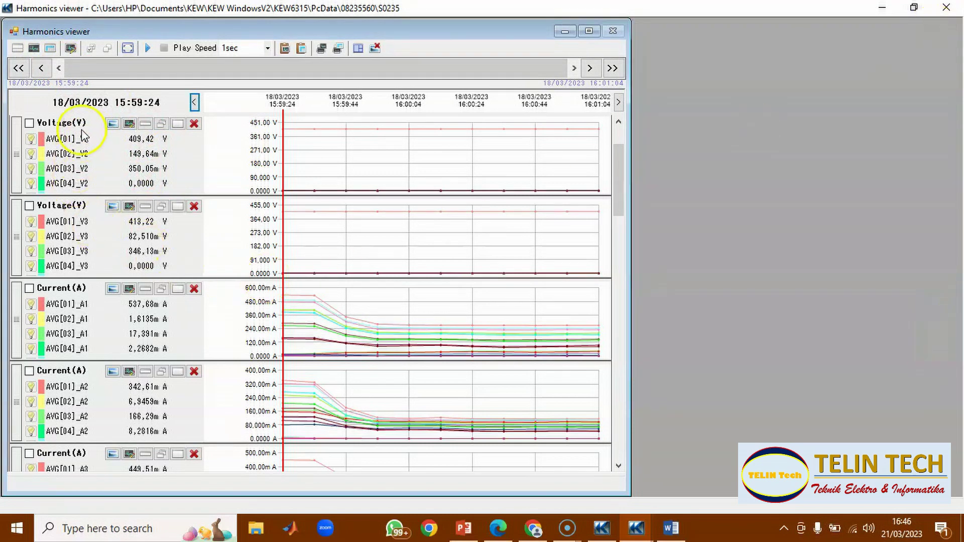
Step: Select the A3 current graph, view its harmonics bar graph in a separate window, and dismiss that window
scroll(76, 206, down, 3)
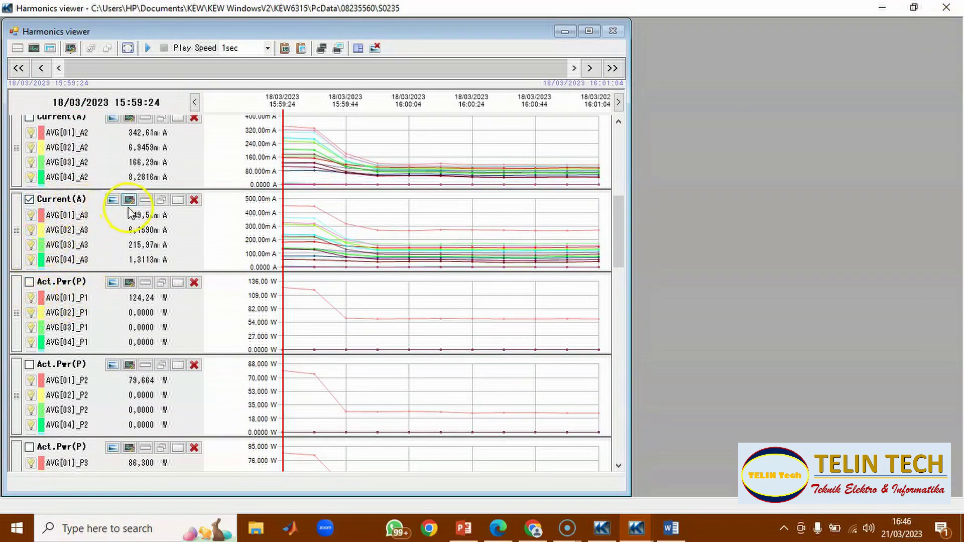
click(113, 199)
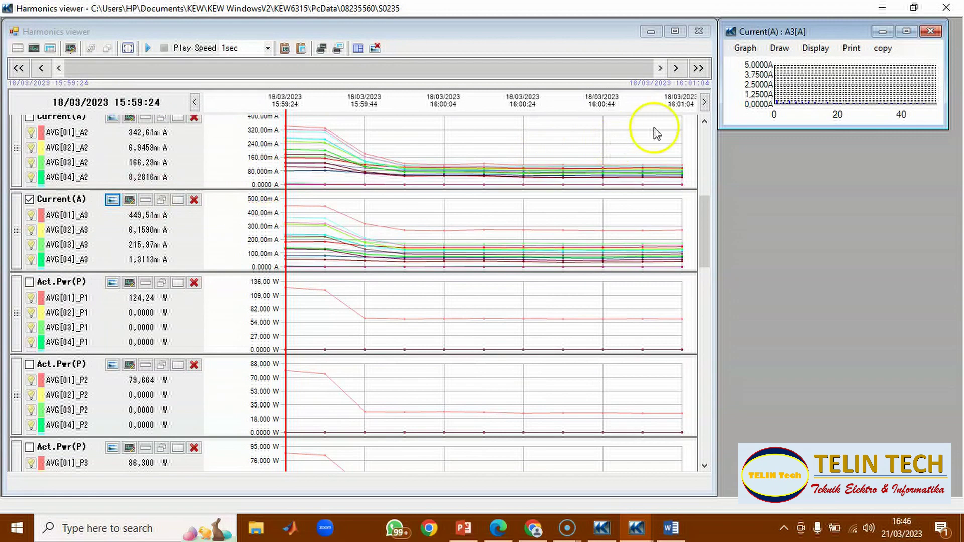
drag(721, 129, 742, 134)
click(901, 46)
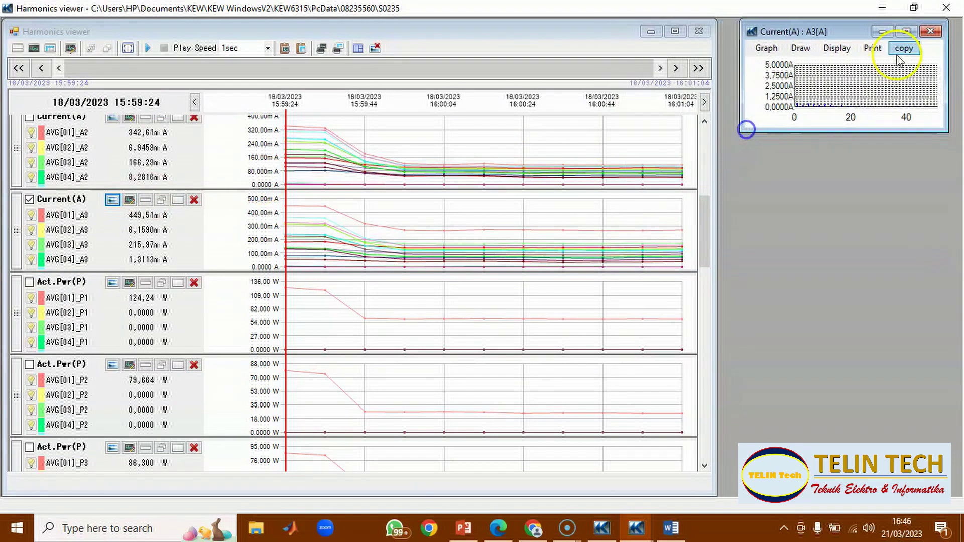
click(941, 27)
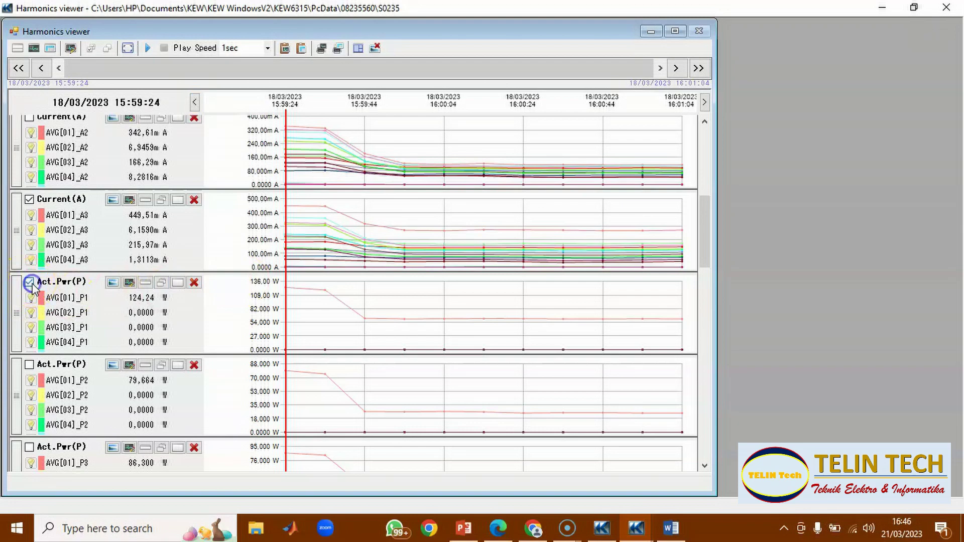
Step: View the P1 active power bar graph, close the A3 and P1 graph windows, and deselect both graphs
click(113, 282)
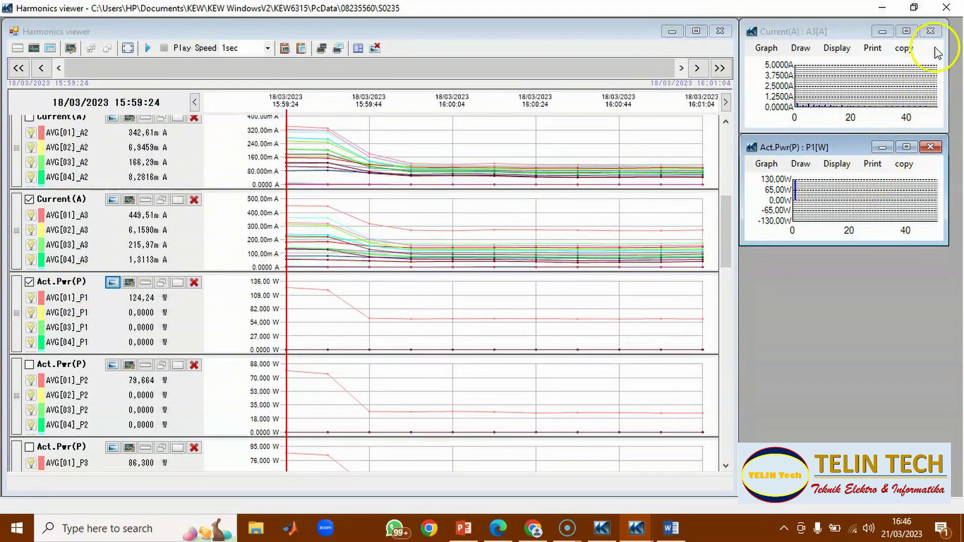
click(930, 31)
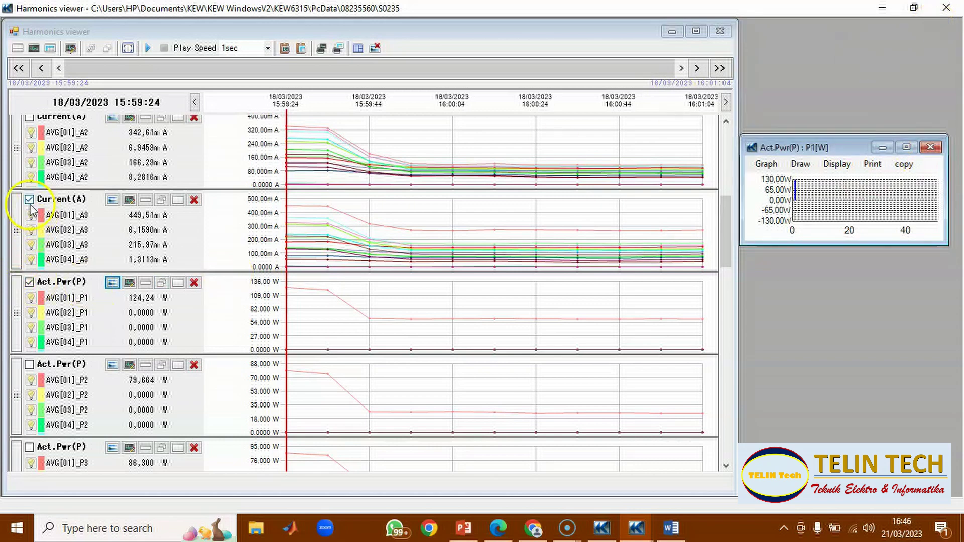
click(930, 146)
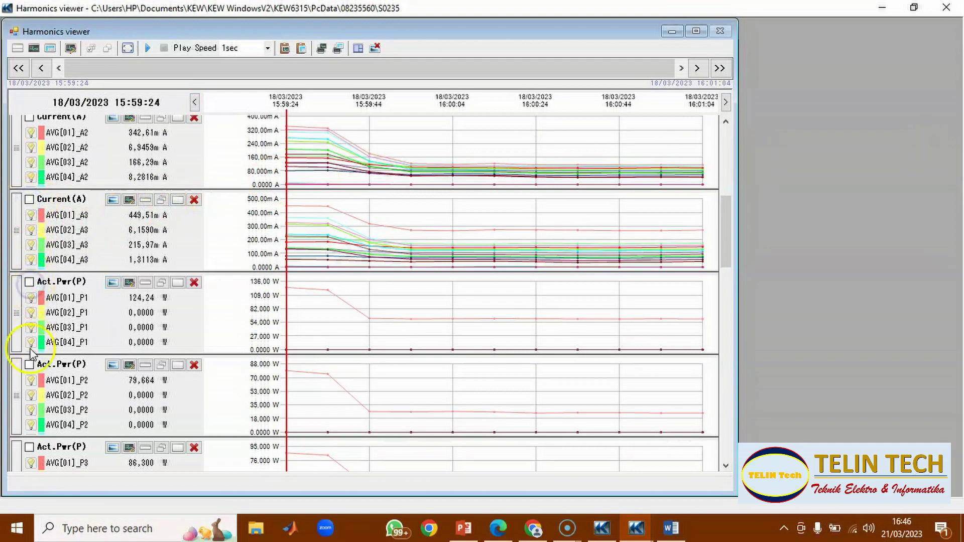
Step: Select the V1 voltage phase angle graph, view its vector diagram in an enlarged separate window, and close it
scroll(60, 338, down, 3)
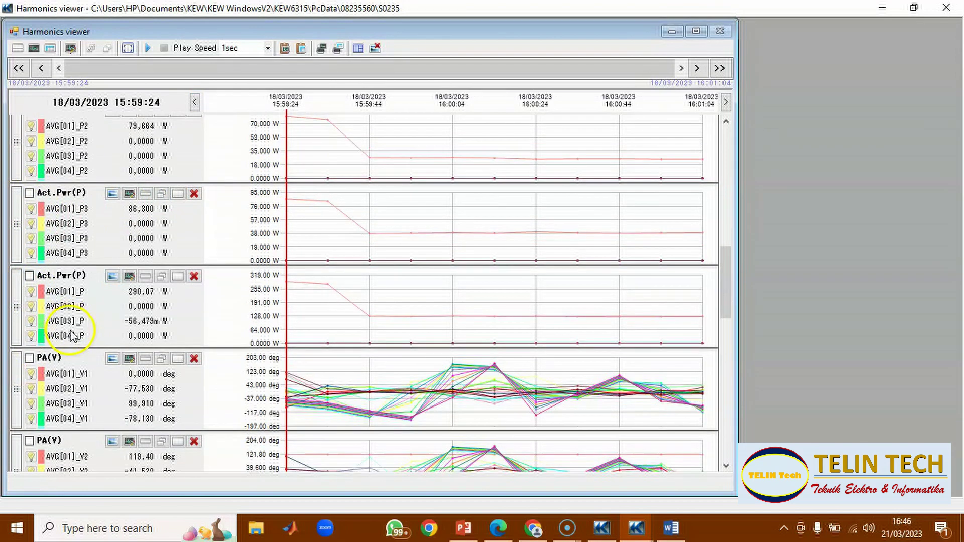
click(29, 358)
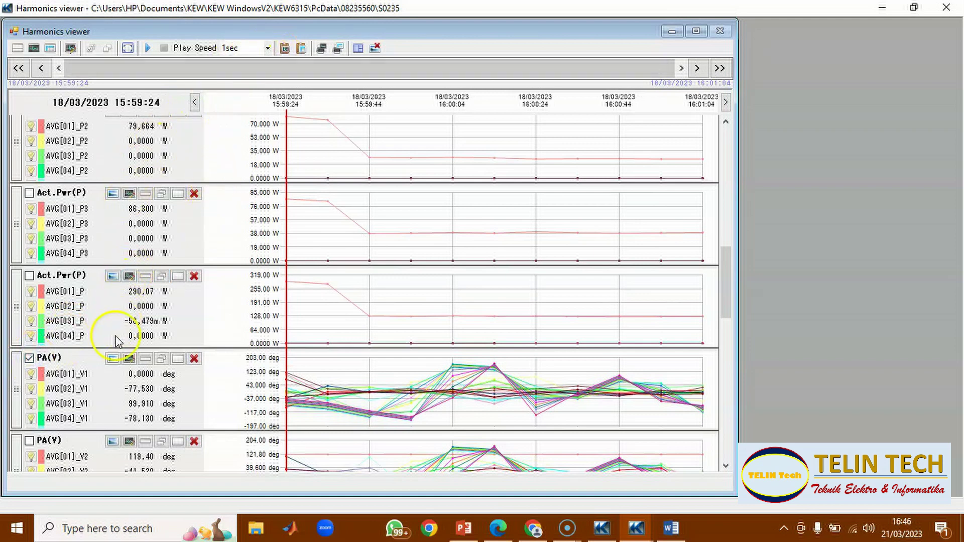
click(113, 359)
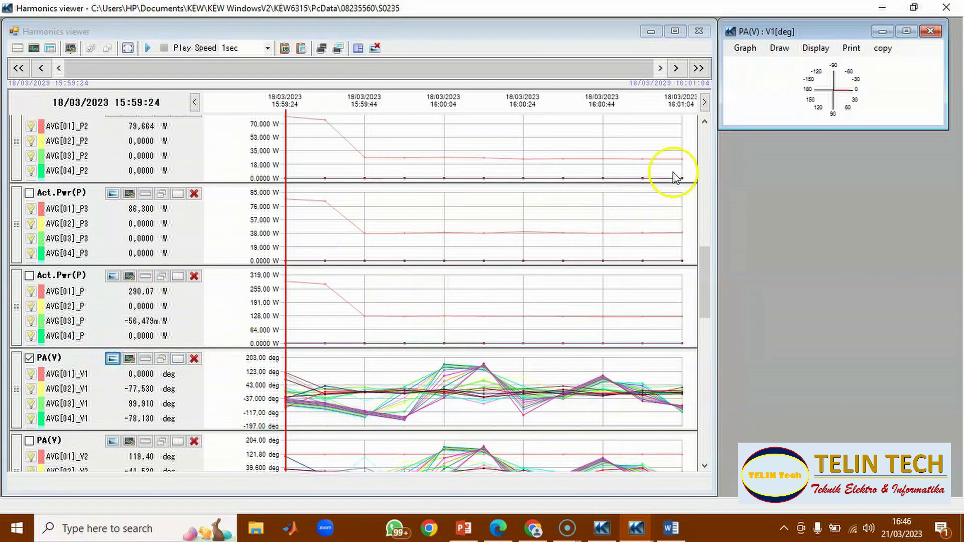
drag(719, 129, 495, 271)
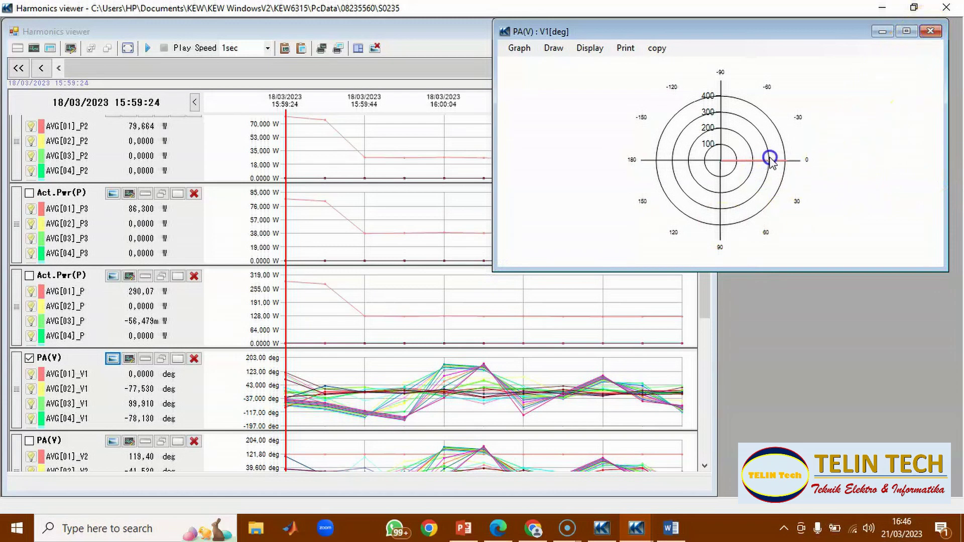
click(930, 32)
Step: Look through the remaining voltage and current phase angle graphs down to the phase difference graphs
scroll(134, 304, down, 1)
scroll(135, 304, down, 2)
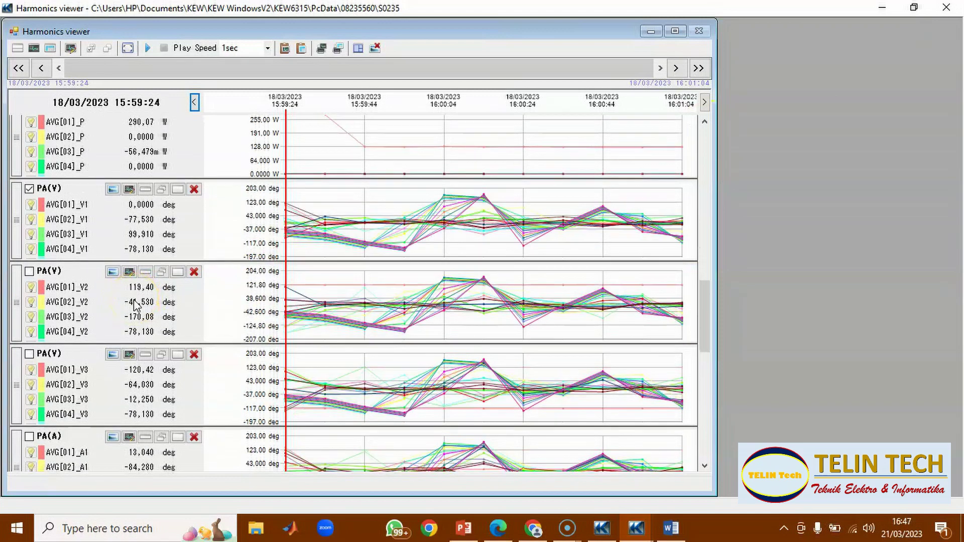
scroll(134, 304, down, 2)
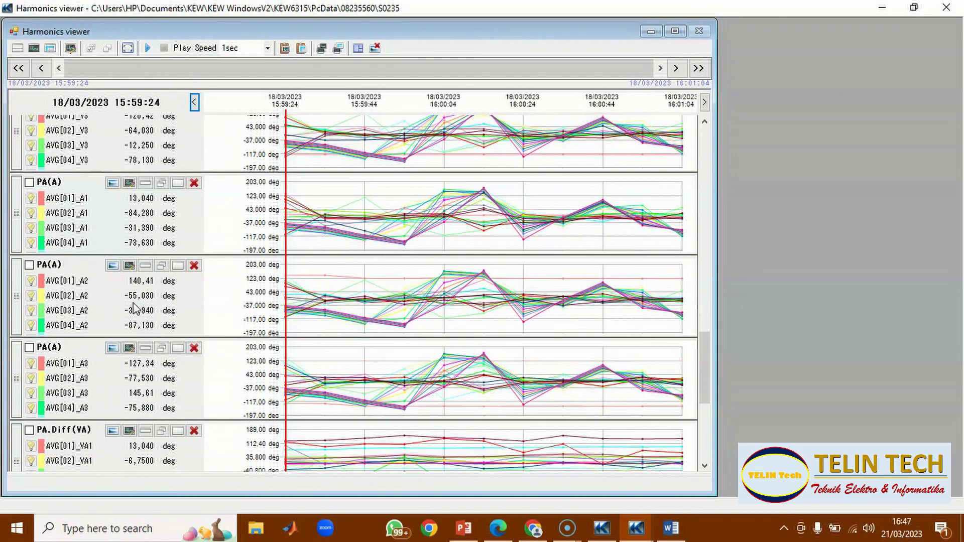